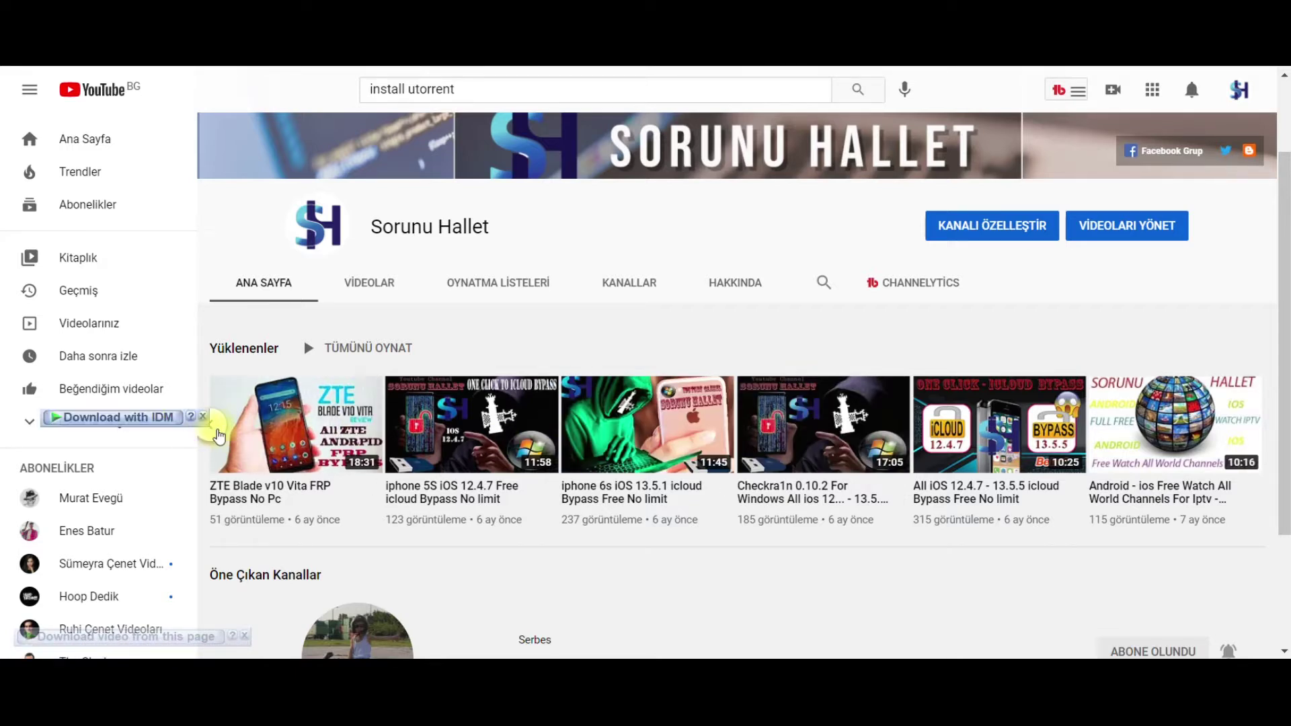
left_click(218, 436)
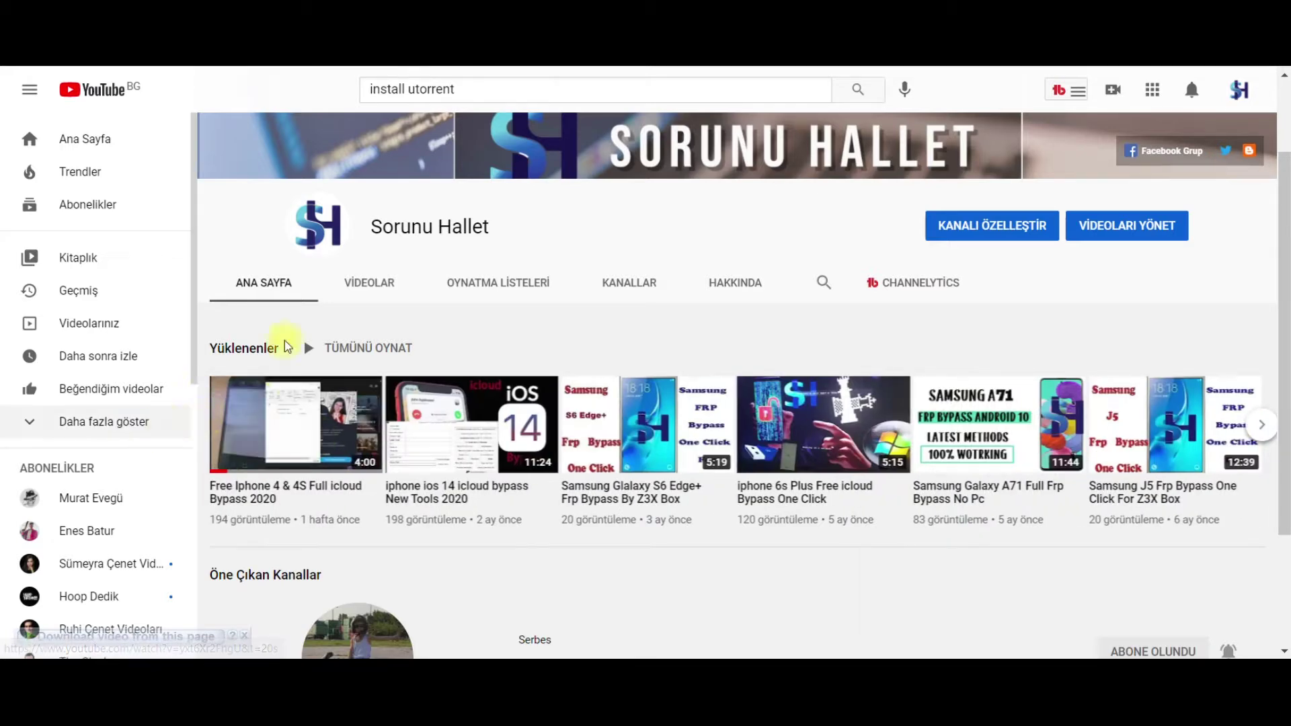
scroll(538, 256, "up", 2)
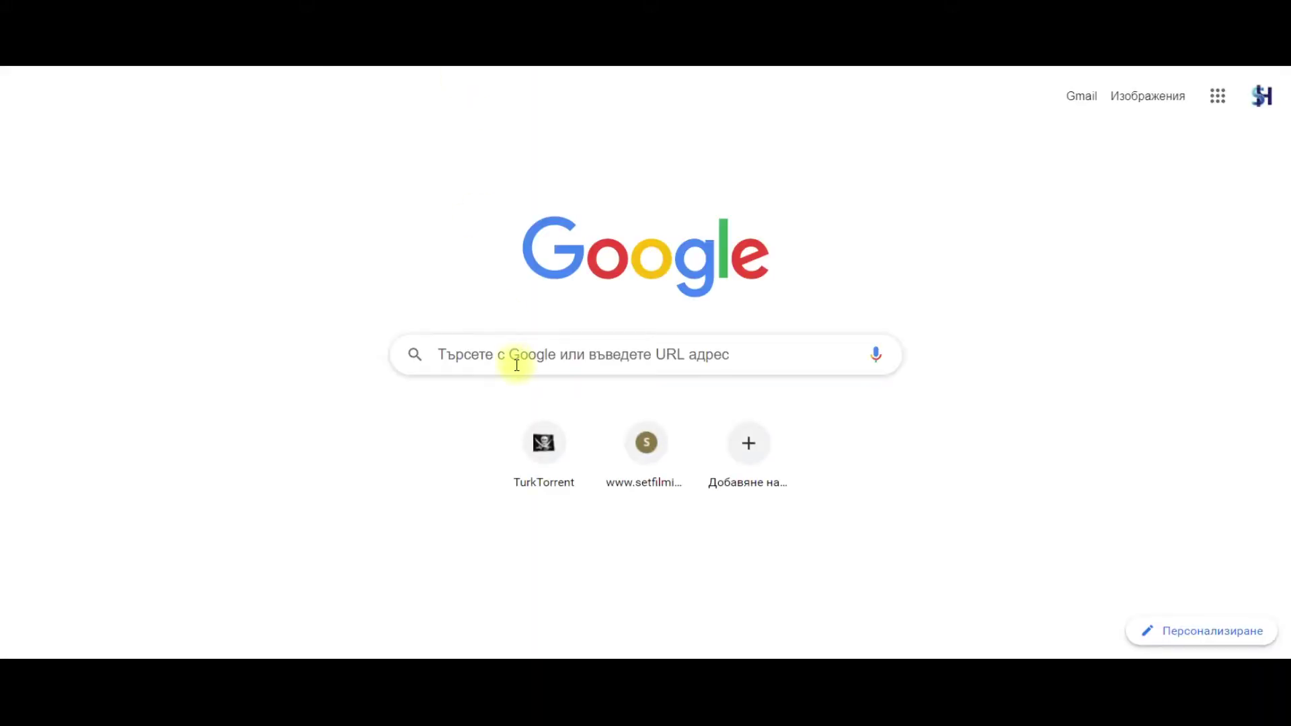
Search Google for qbittorrent and open the qBittorrent official website
type("qbit")
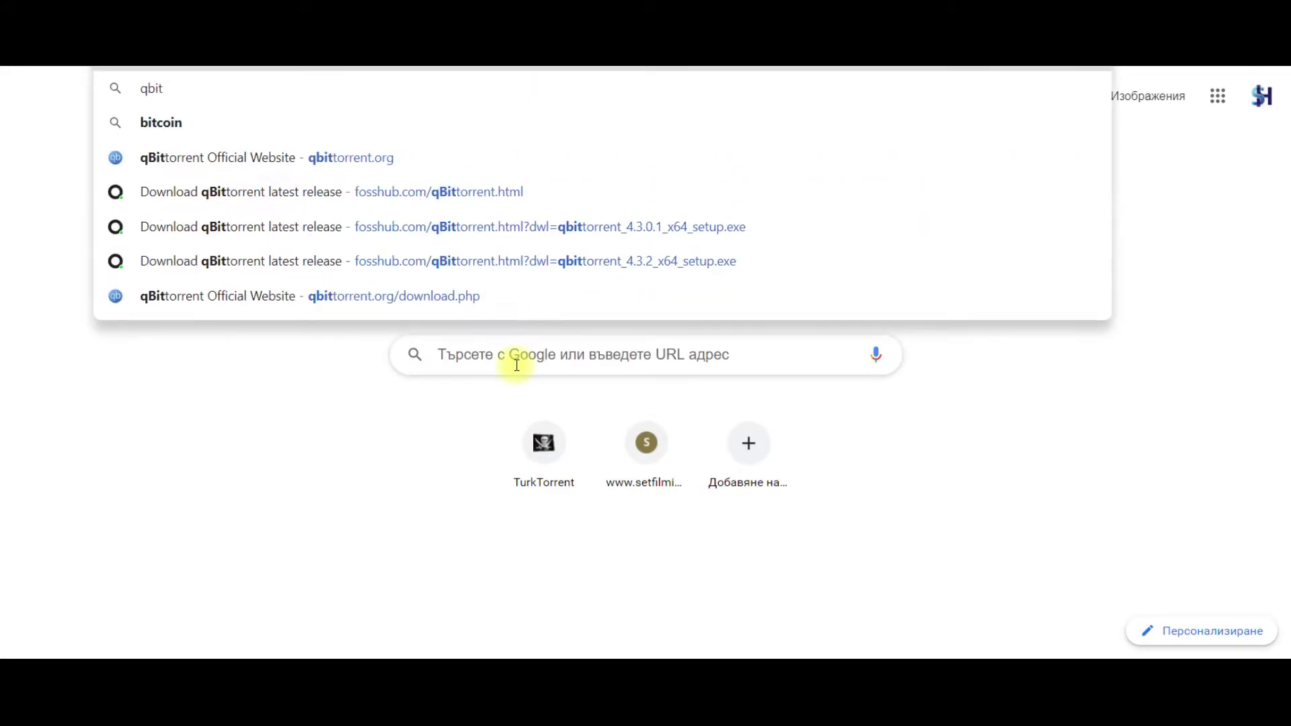
type("t")
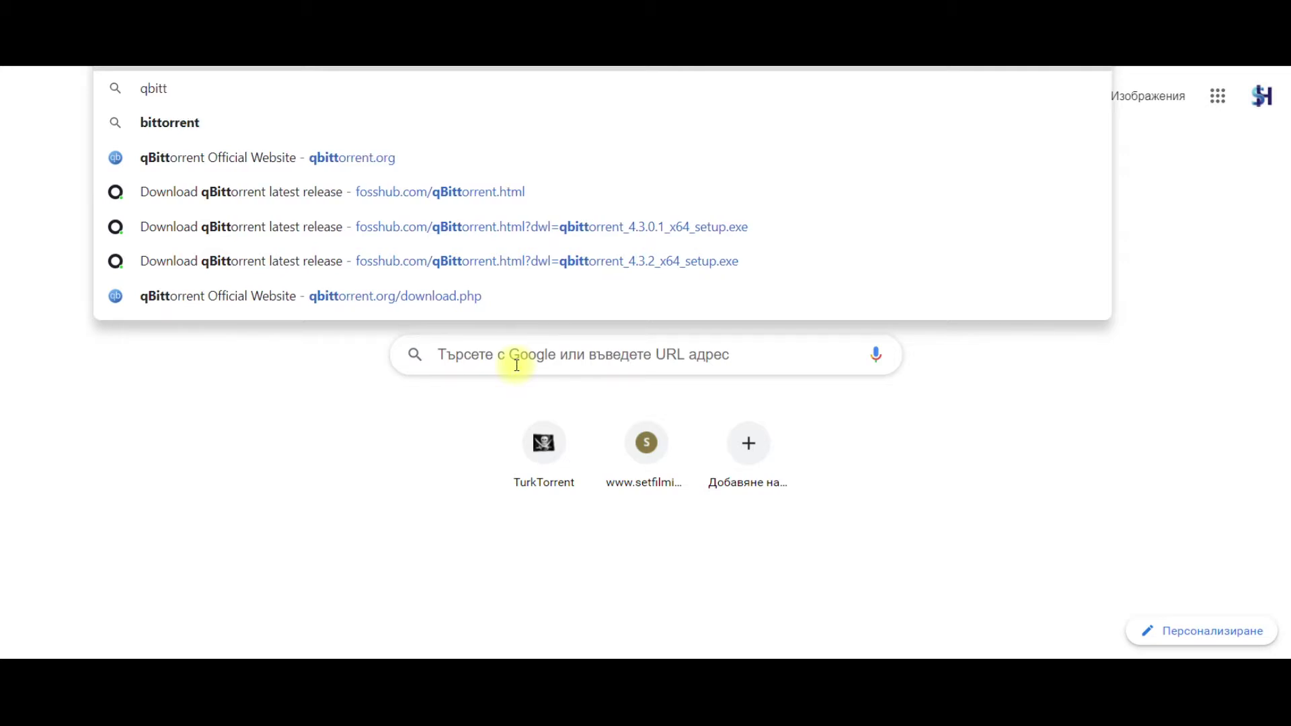
type("orrent")
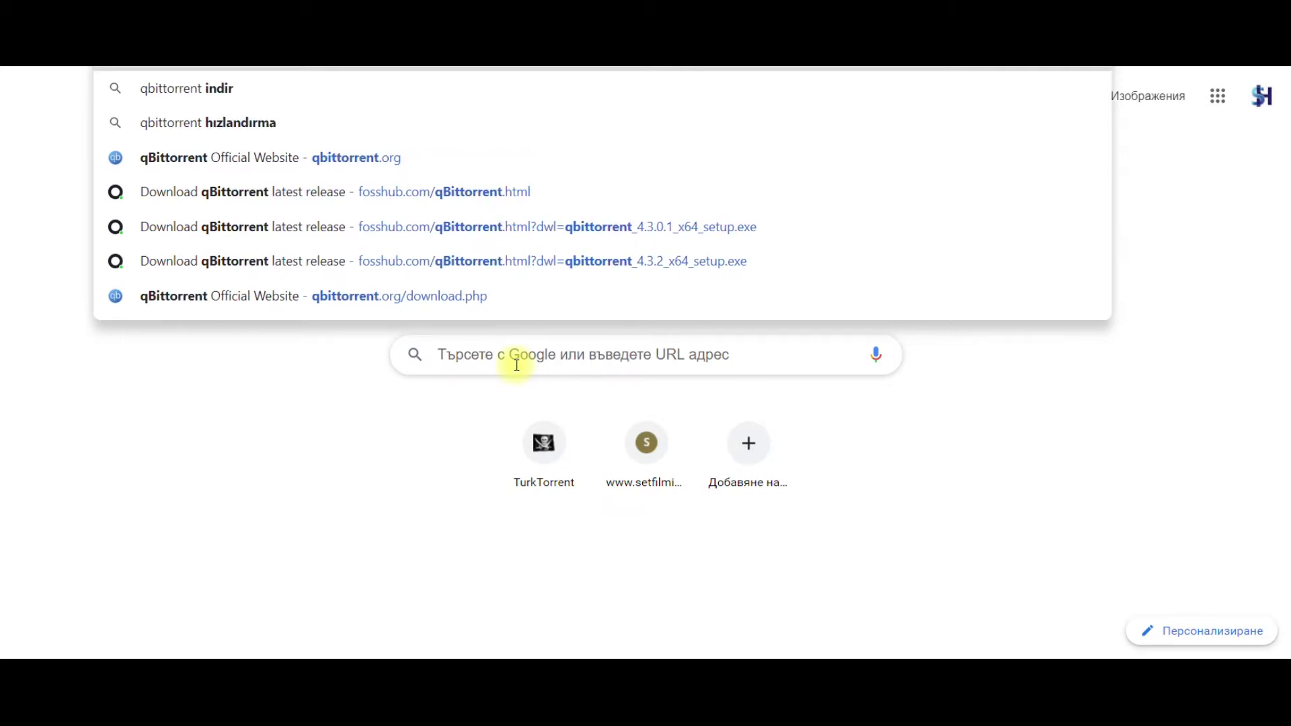
key("Return")
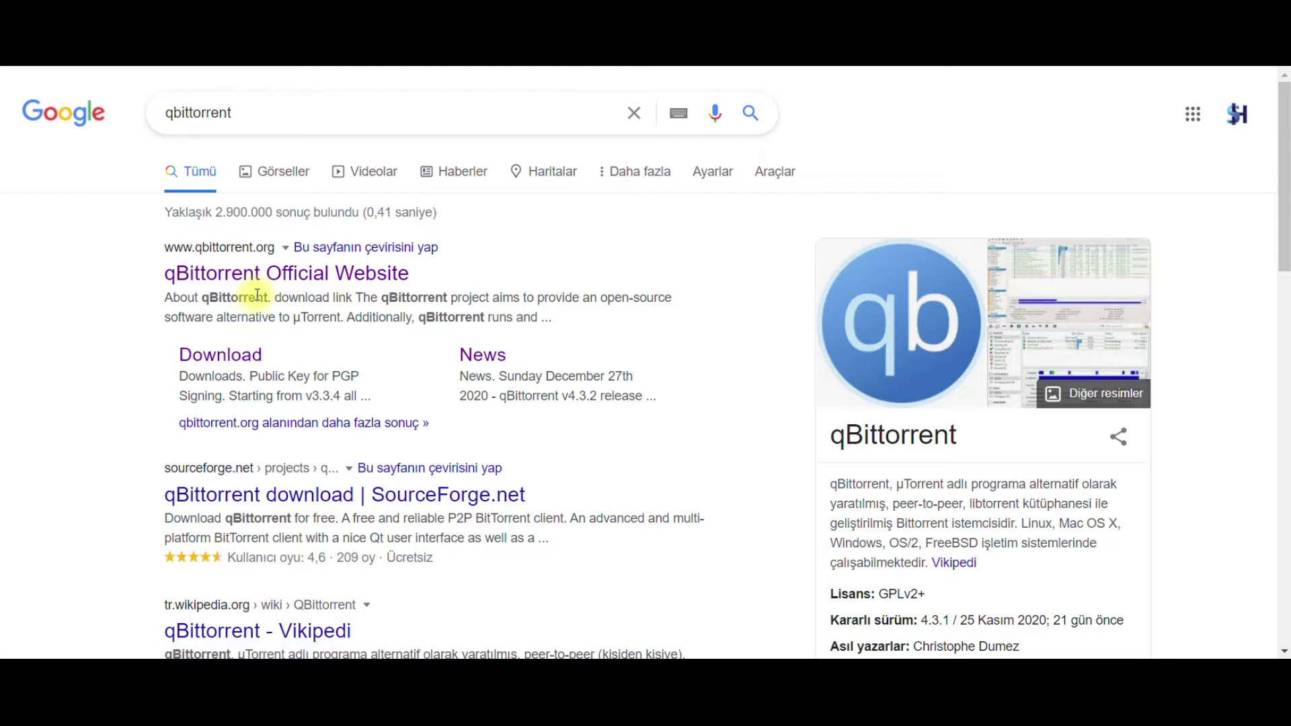
left_click(283, 285)
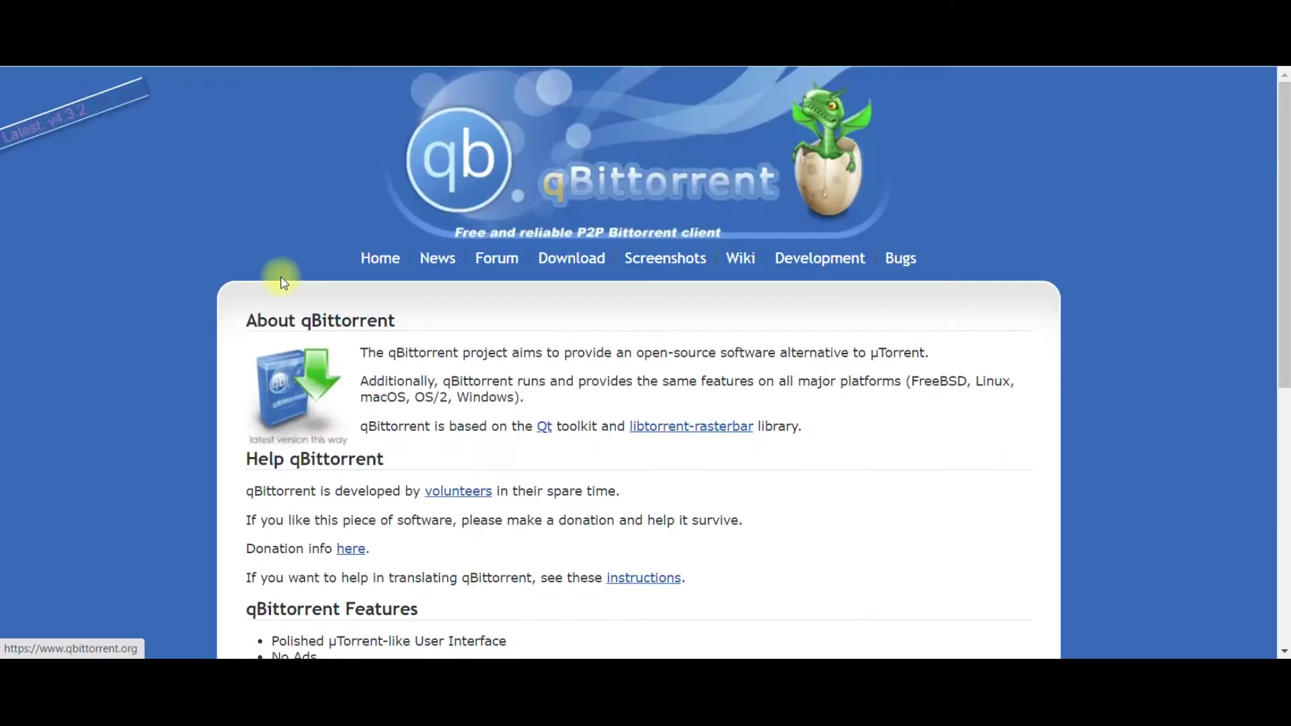
Go to the site's download page and open the FossHub link for the Windows 32-bit & 64-bit installers
scroll(490, 327, "down", 7)
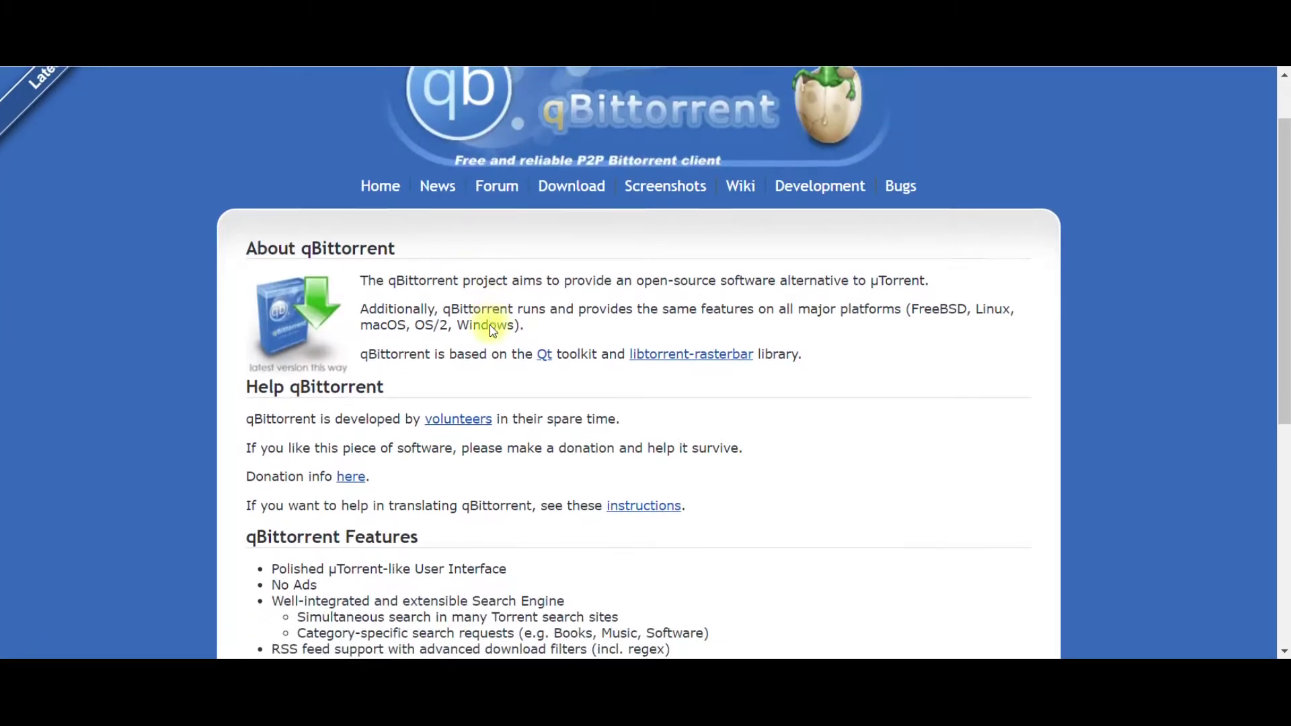
scroll(493, 331, "up", 7)
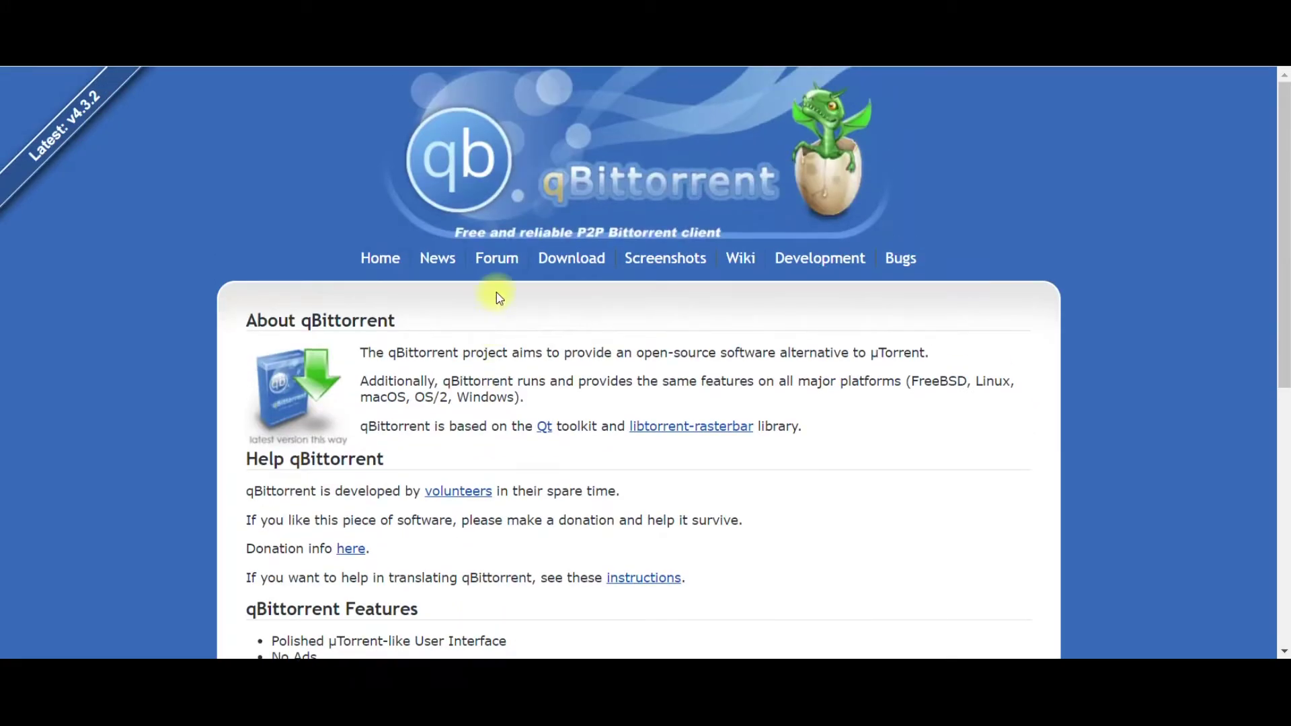
left_click(582, 261)
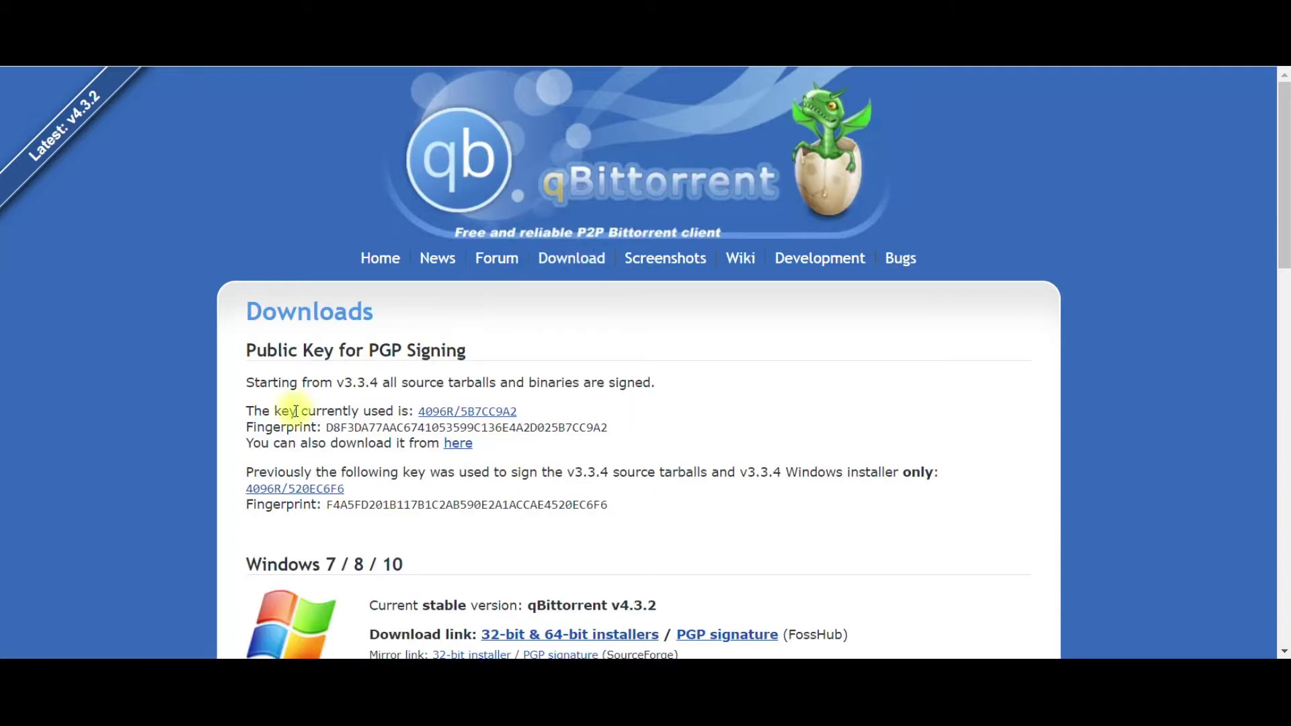
scroll(296, 411, "down", 3)
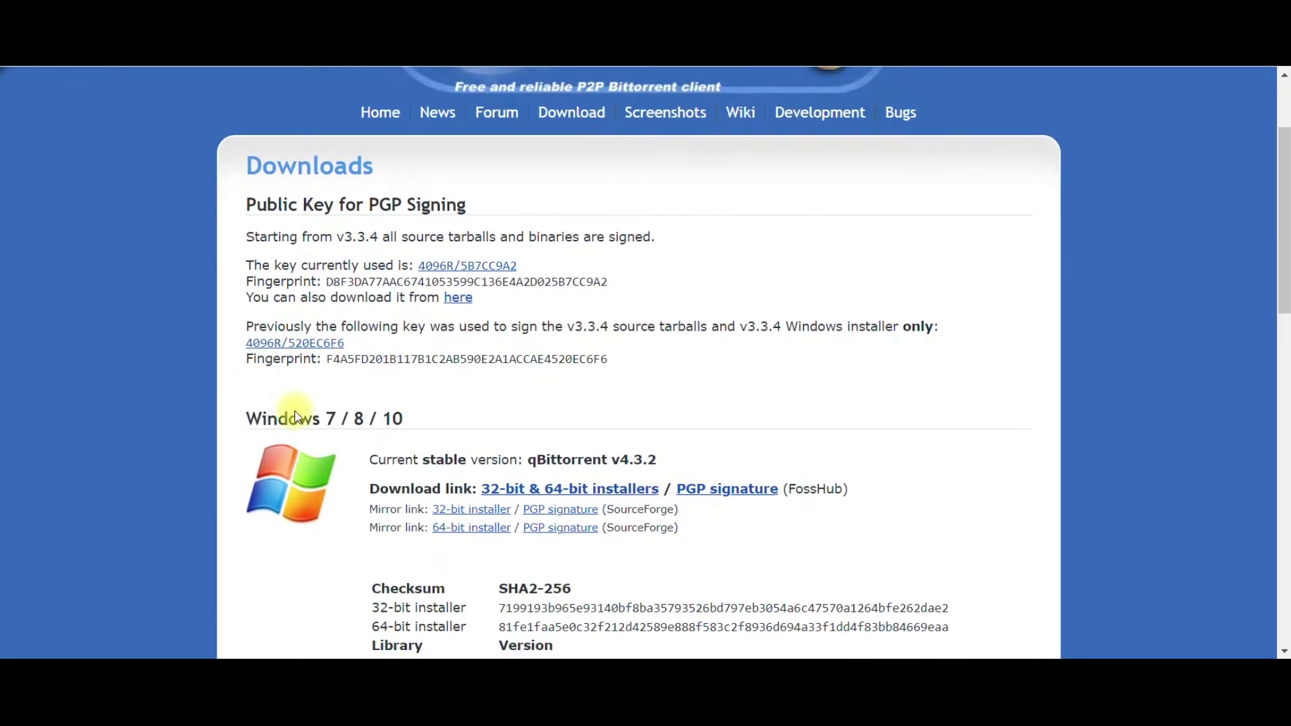
left_click(536, 459)
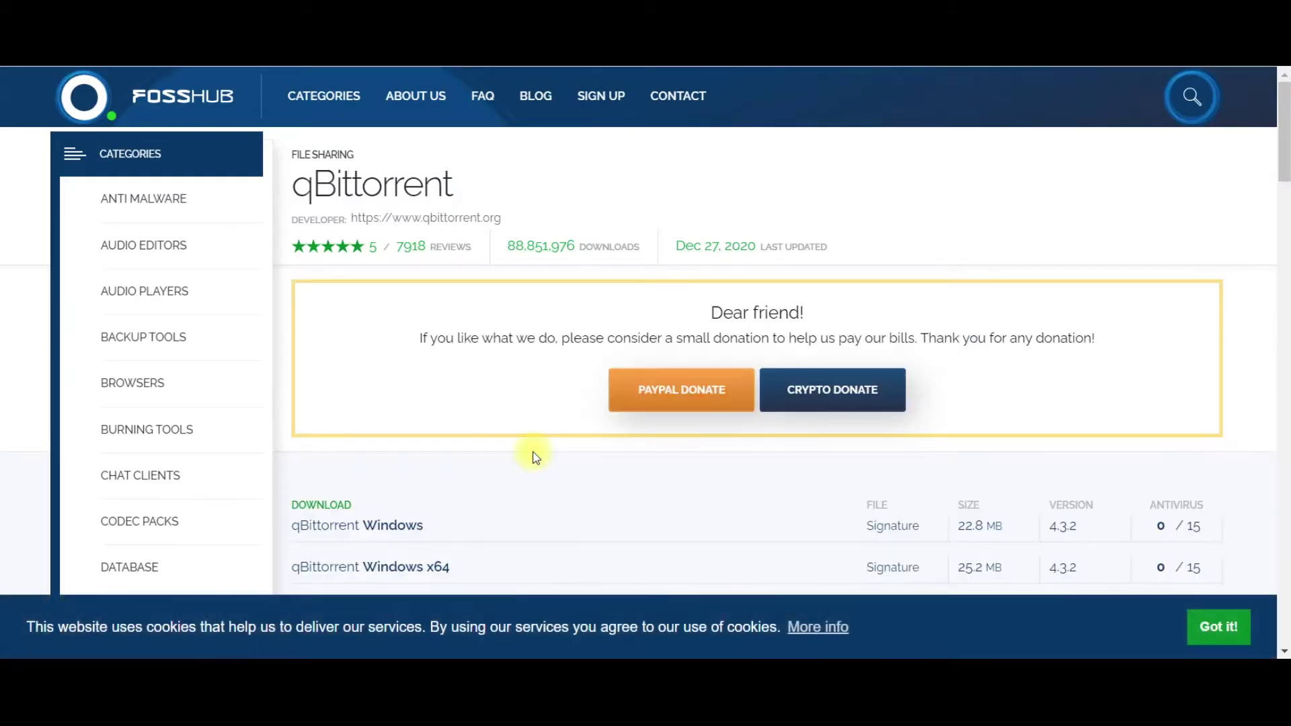
Download the qBittorrent Windows 32-bit installer, version 4.3.2, from FossHub
scroll(536, 458, "down", 3)
scroll(535, 457, "down", 2)
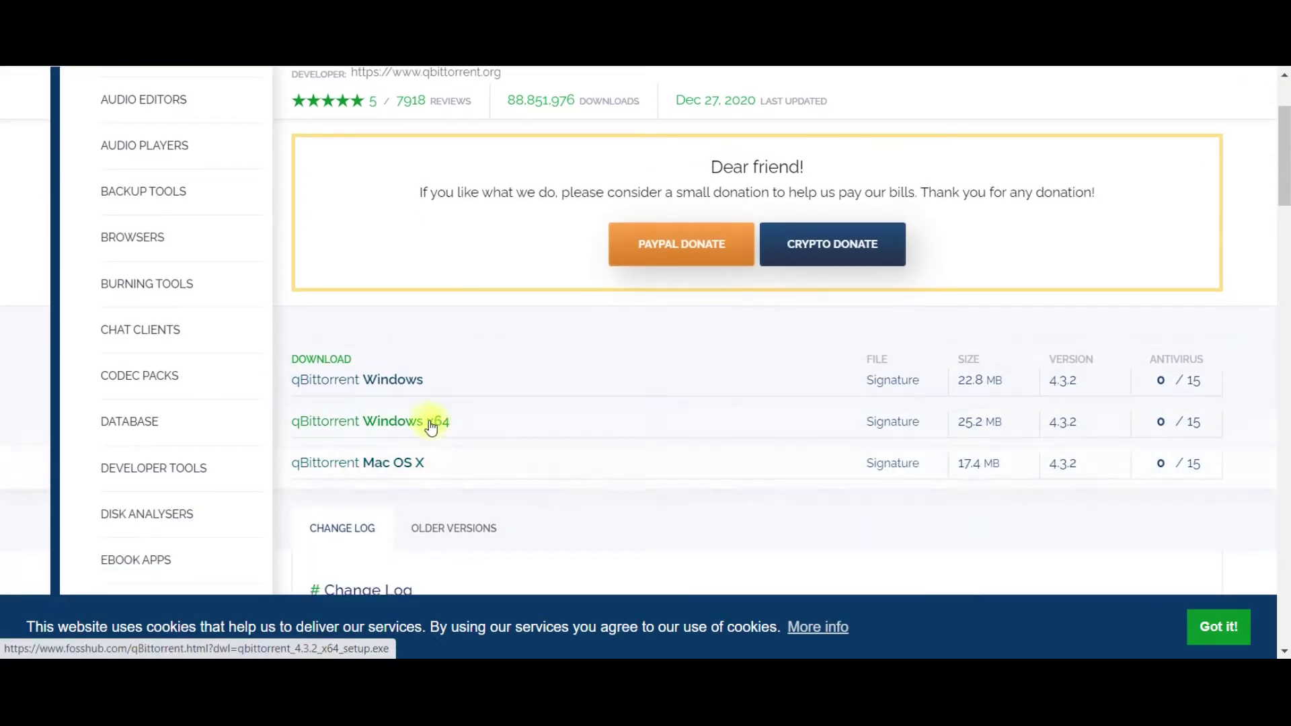
left_click(395, 381)
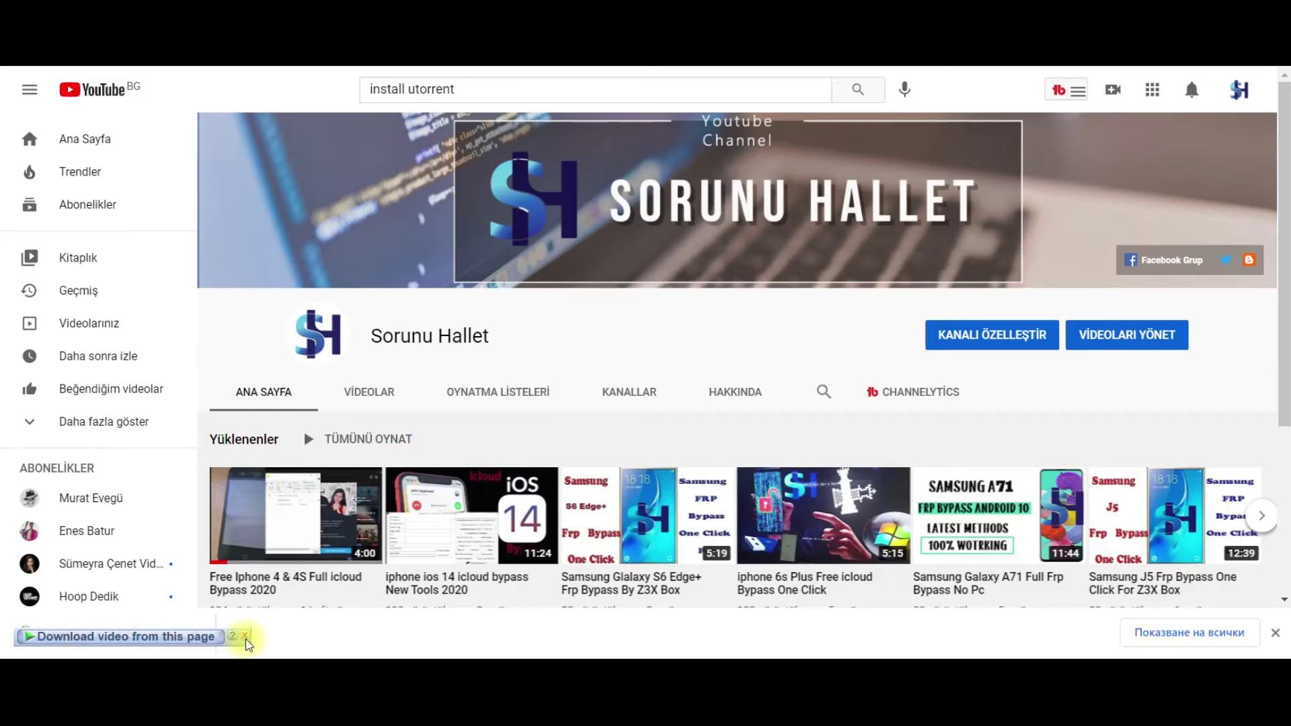
Show the downloaded qBittorrent installer in its folder and run qbittorrent_4.3.2_setup (1), allowing it to make changes
left_click(246, 636)
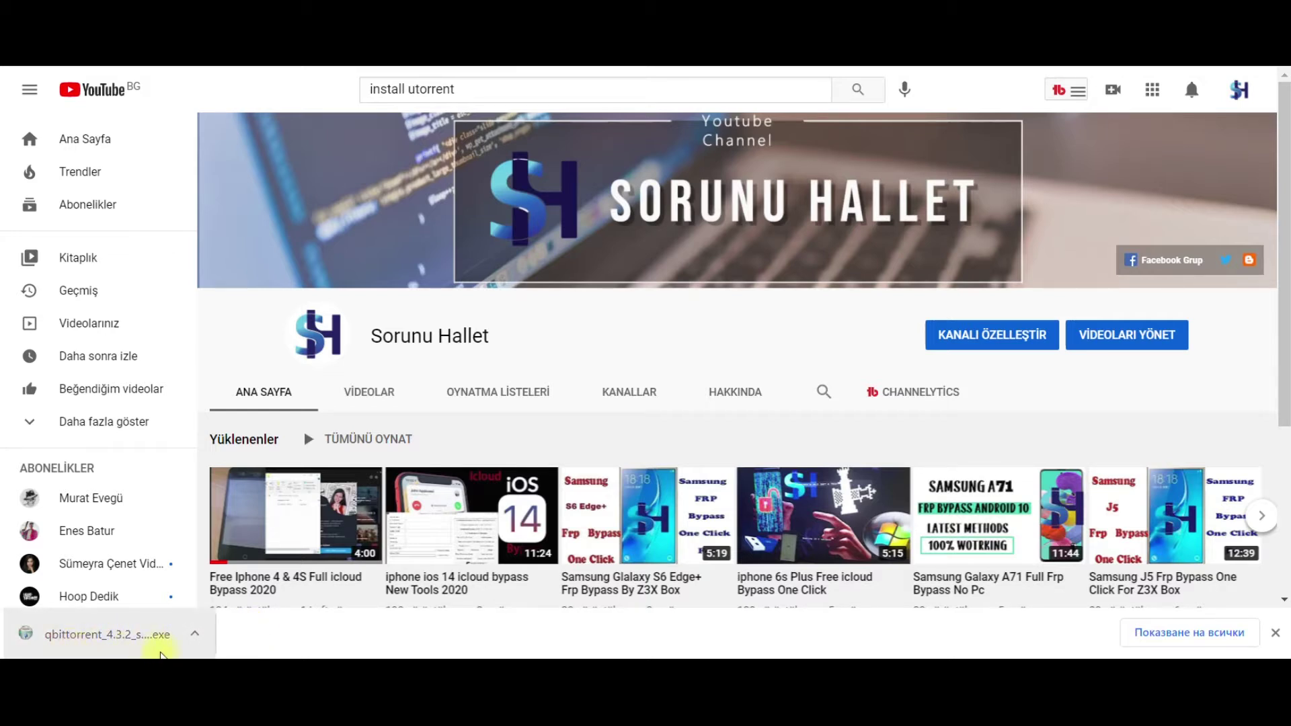
left_click(196, 635)
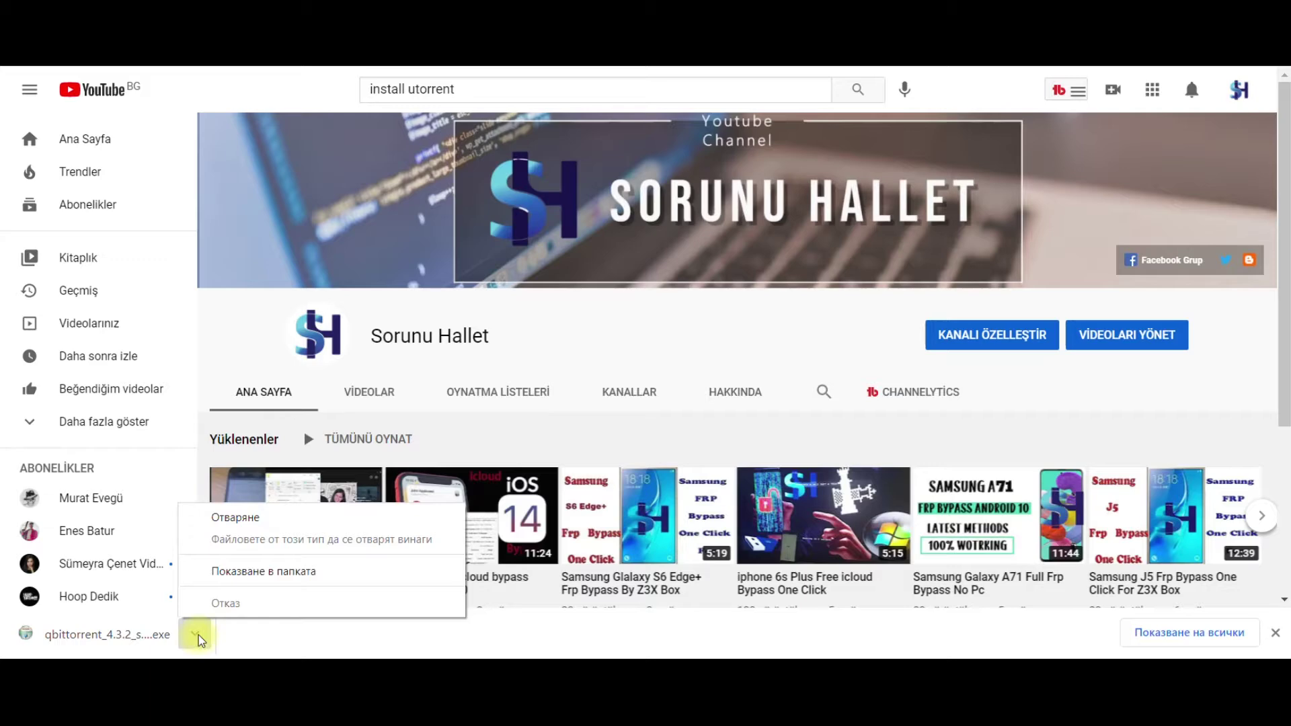
left_click(261, 573)
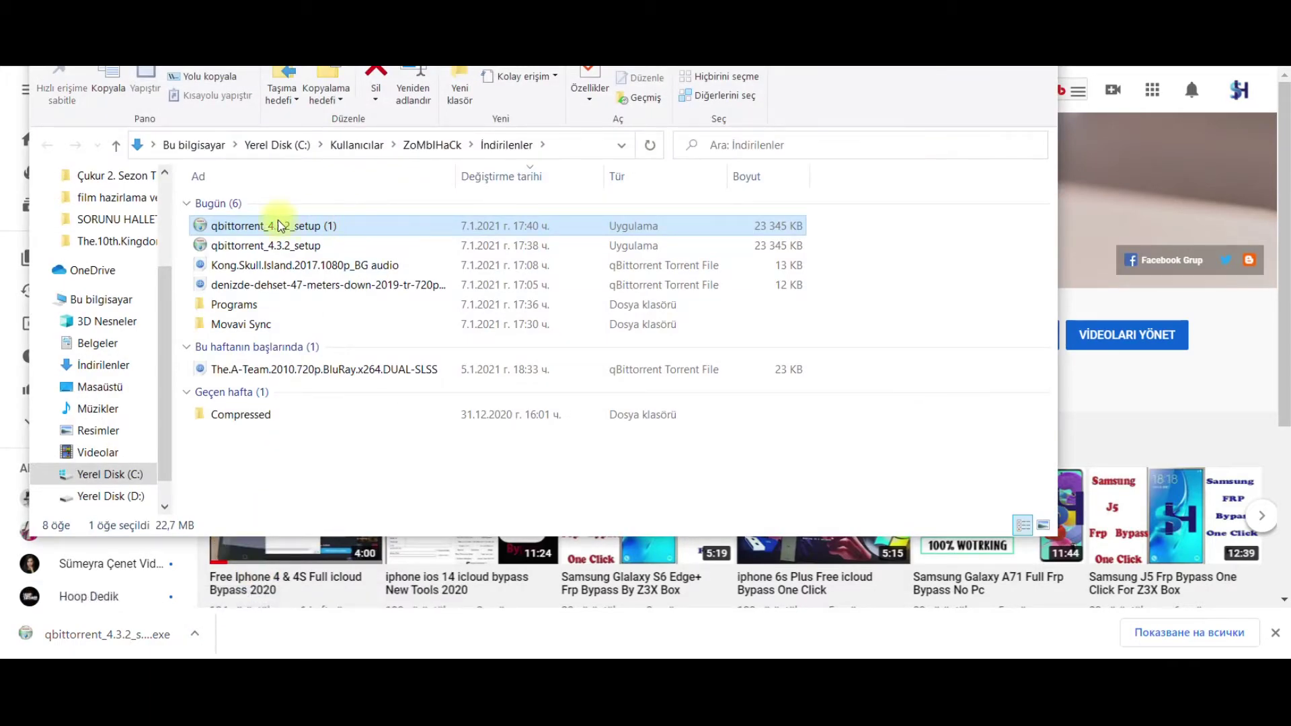
double_click(289, 232)
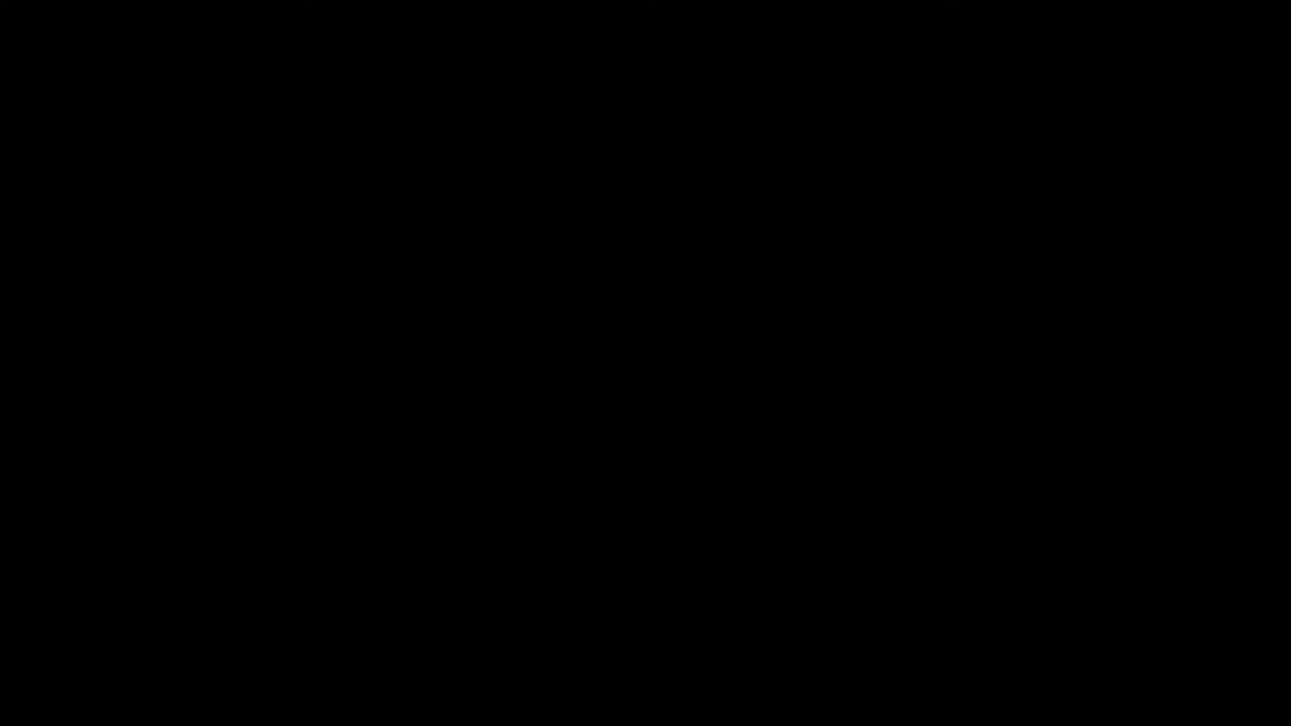
left_click(579, 453)
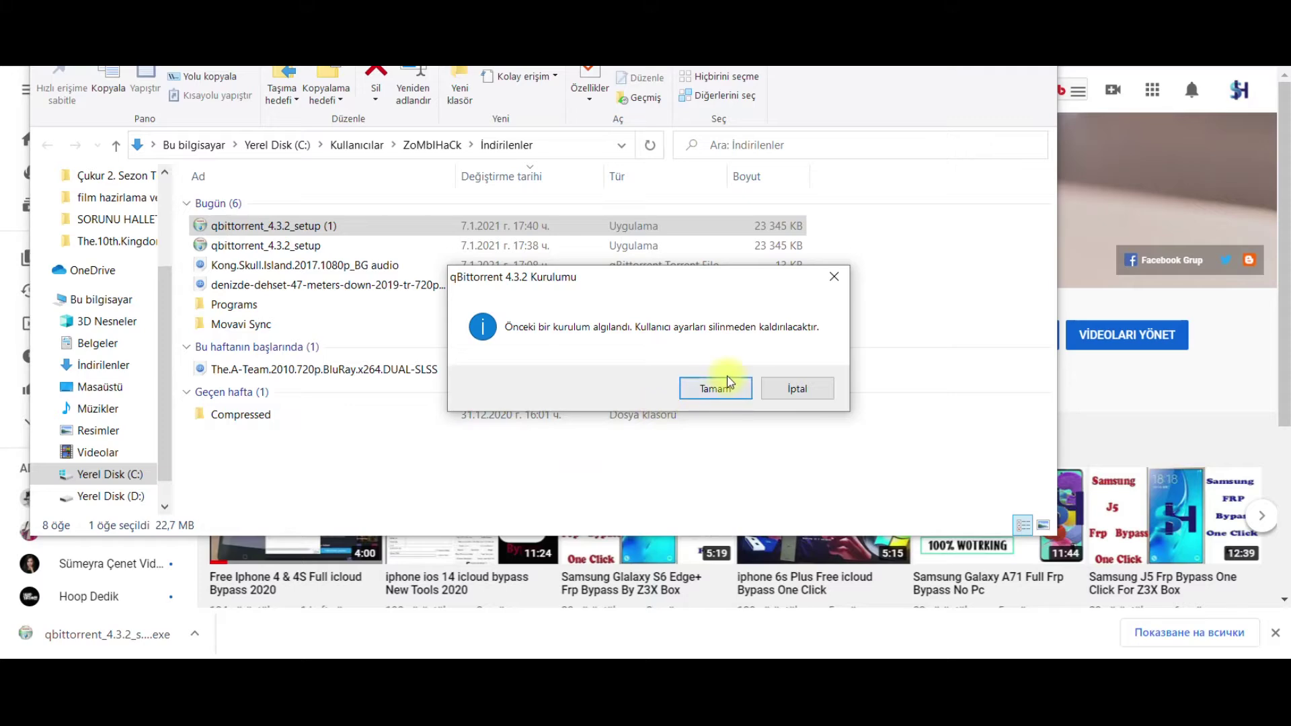
Install qBittorrent 4.3.2 over the previous installation in C:\Program Files\qBittorrent\, accepting the license, and launch it on completion
left_click(719, 391)
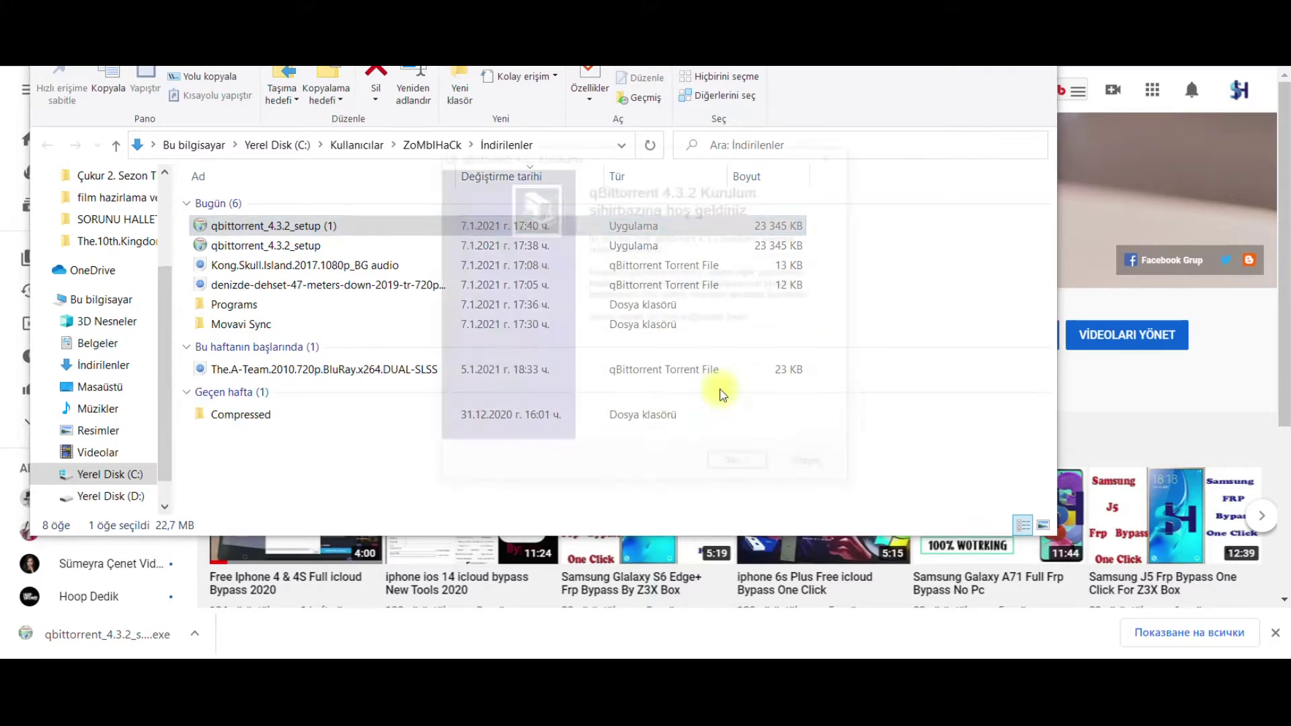
left_click(745, 471)
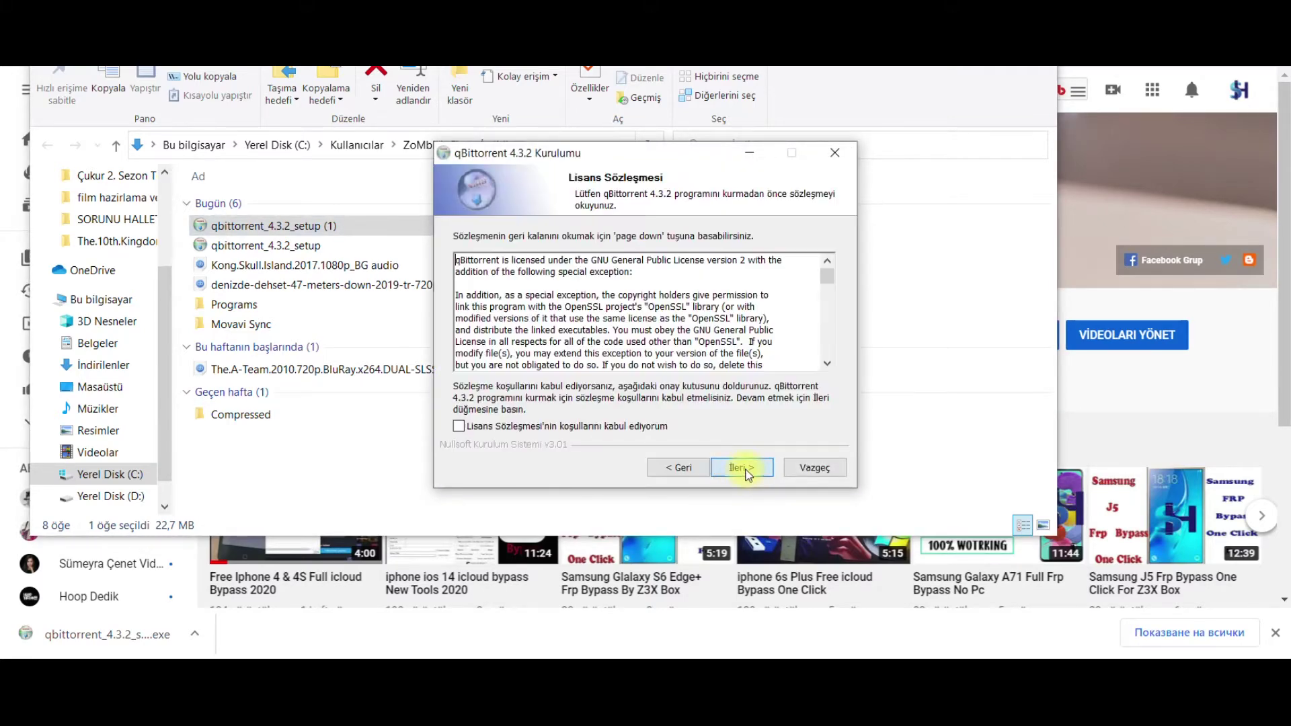
left_click(588, 427)
left_click(735, 466)
left_click(740, 470)
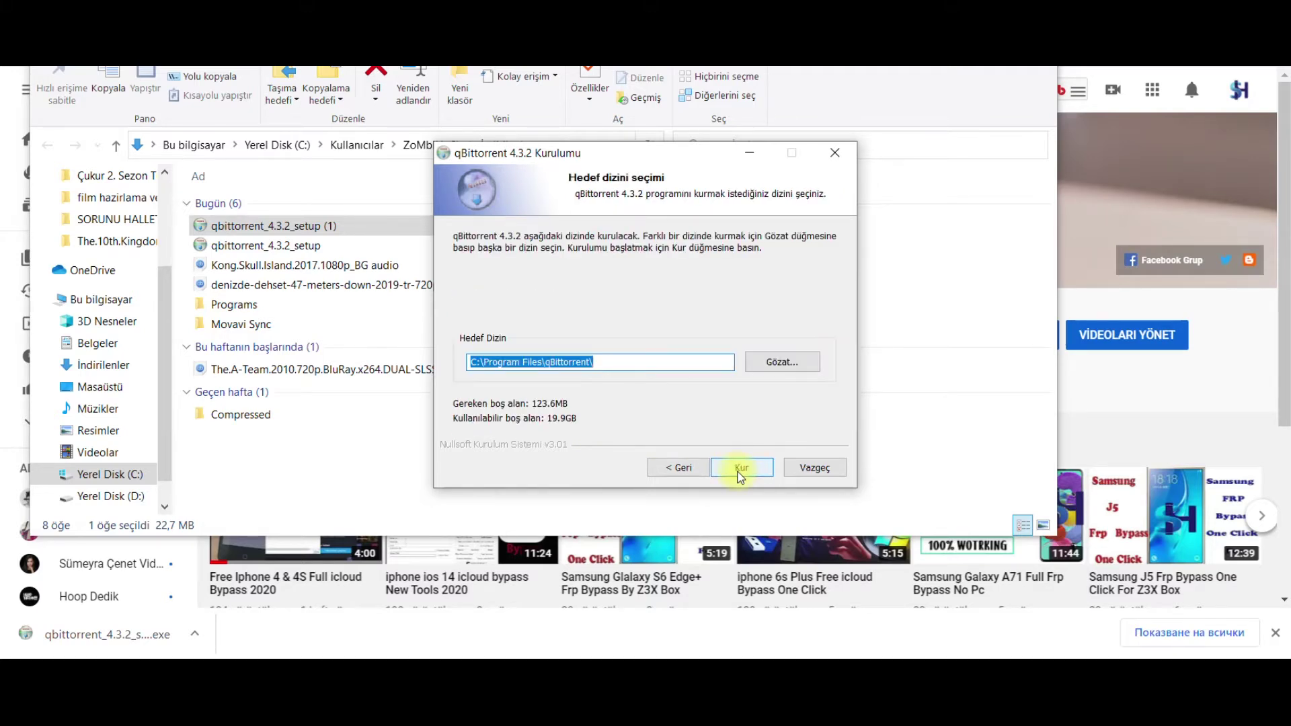
left_click(741, 469)
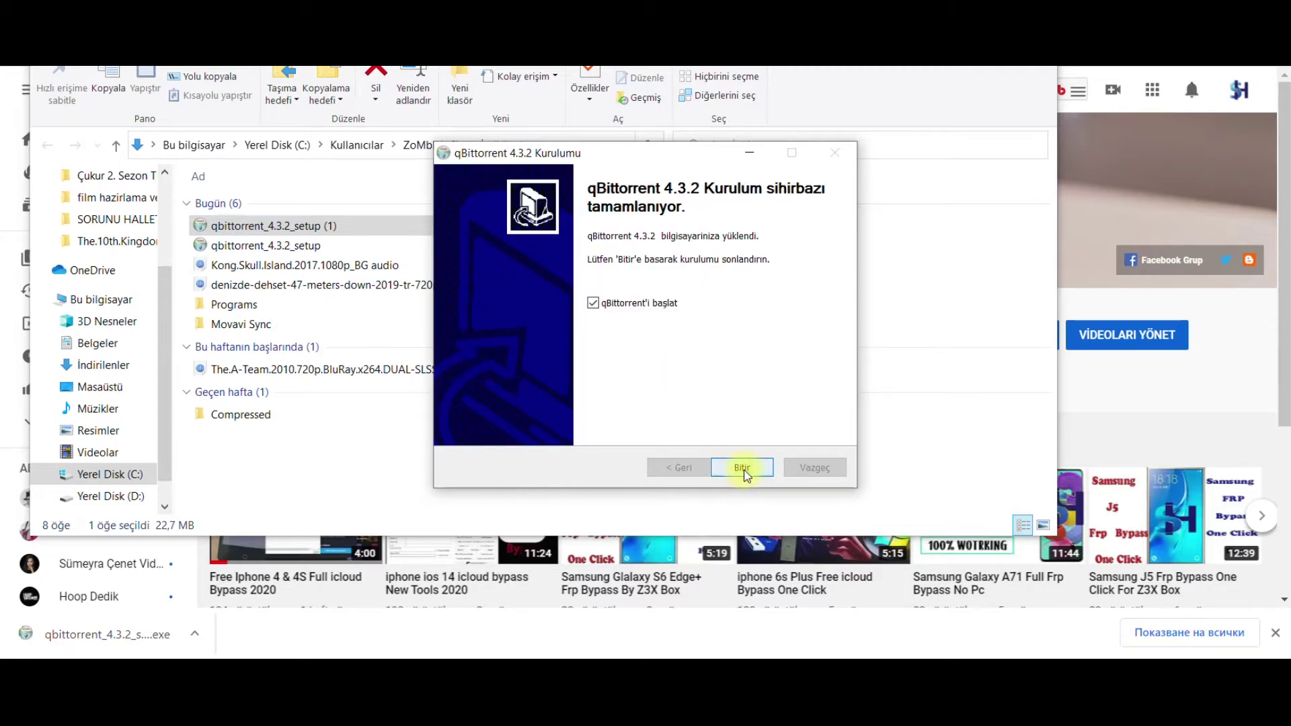
left_click(743, 469)
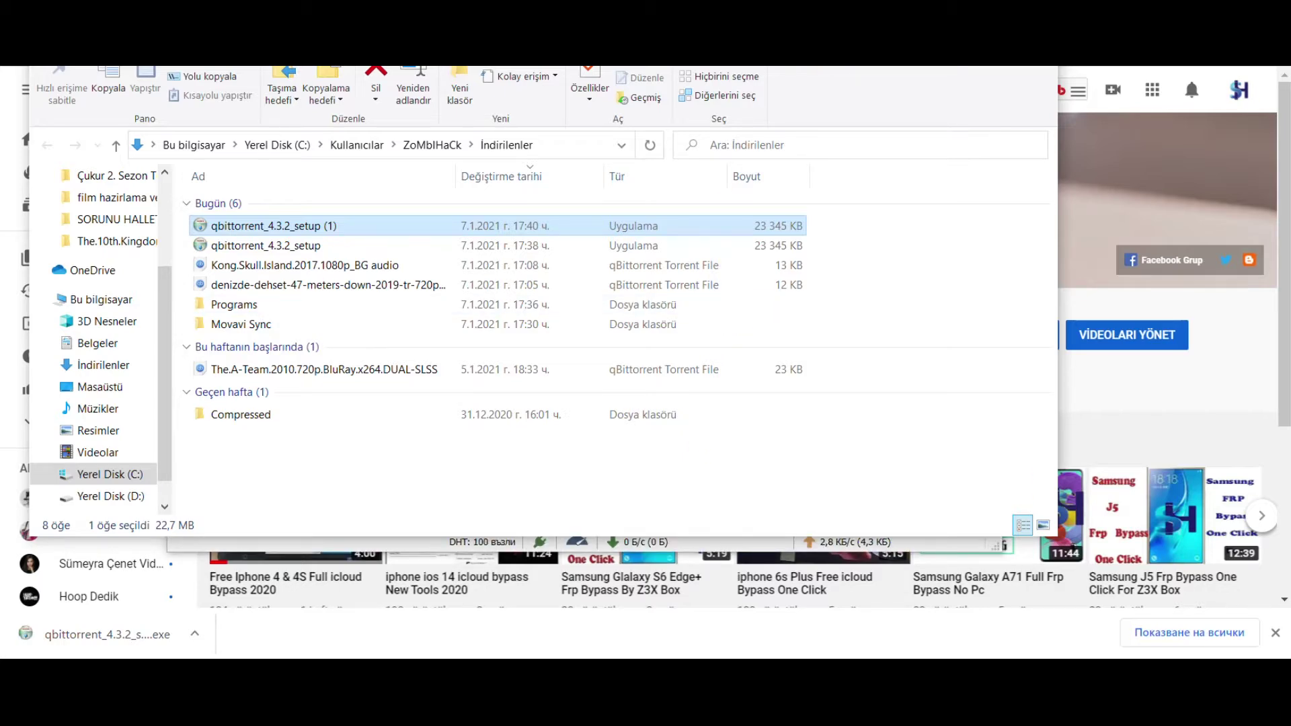
Close the downloads folder window and move the qBittorrent window fully into view
left_click(1036, 10)
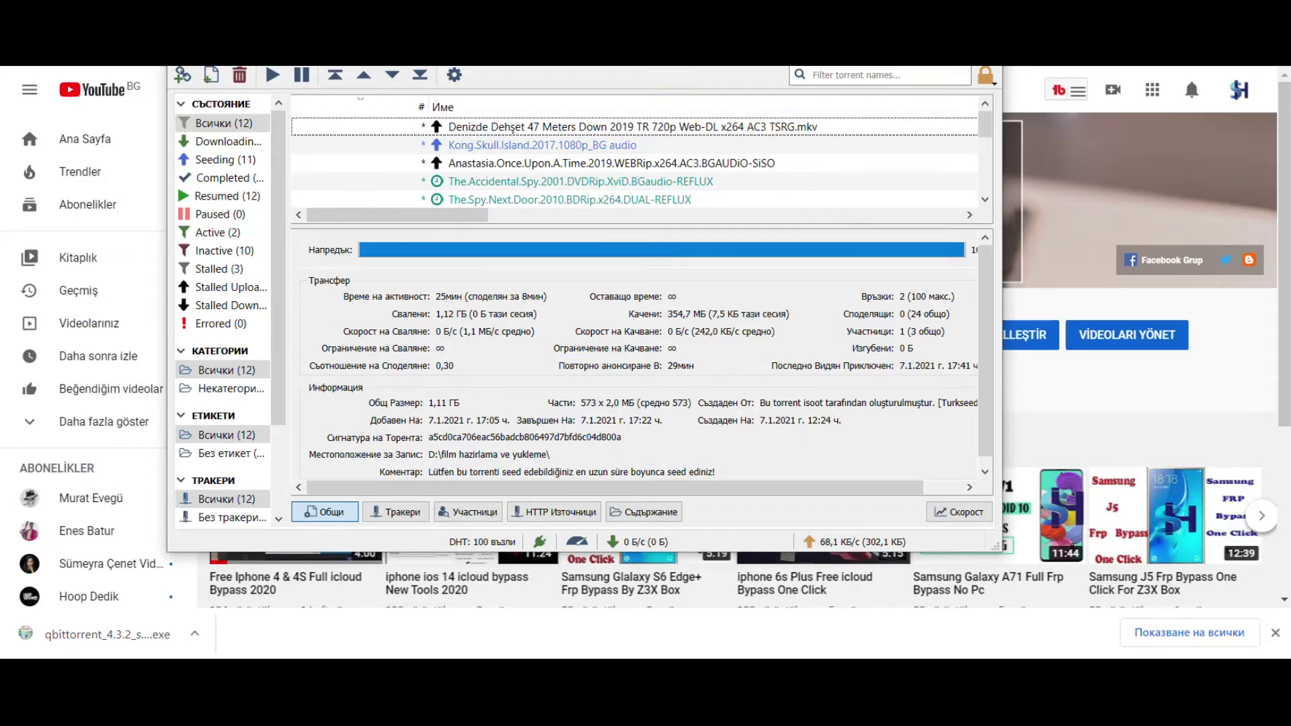
left_click_drag(651, 72, 628, 193)
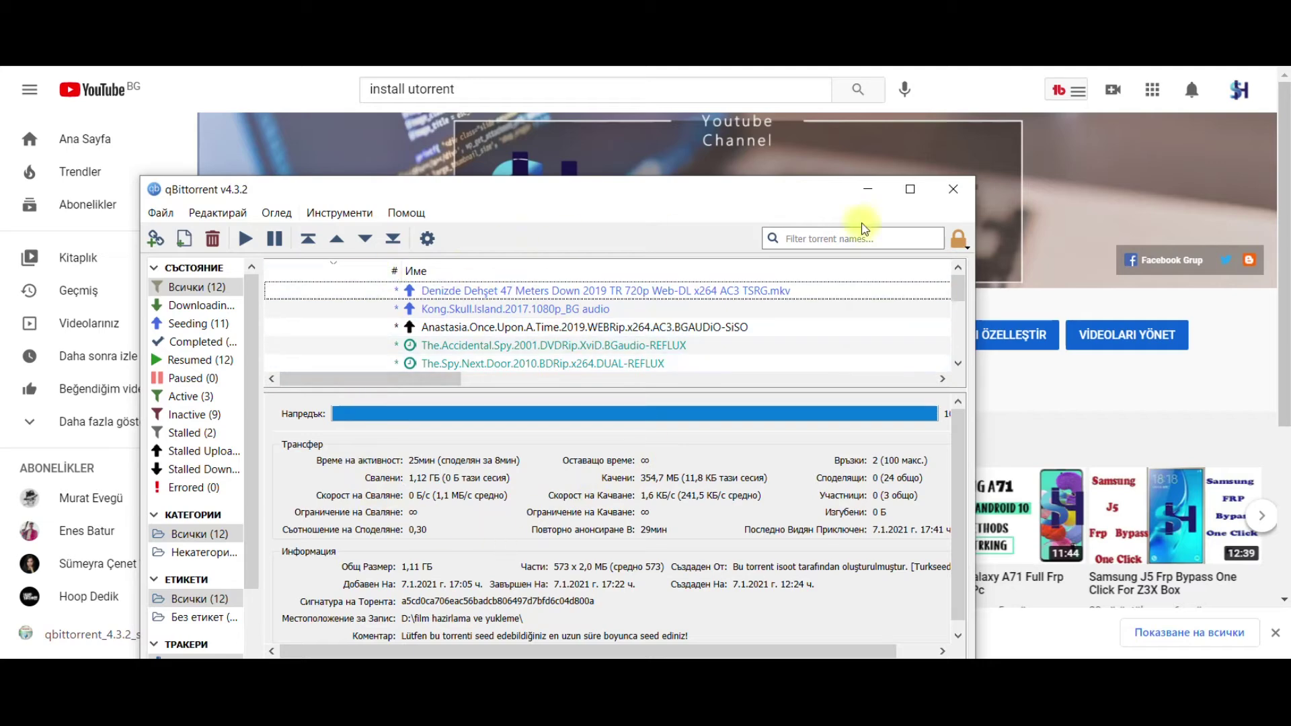
left_click_drag(786, 190, 784, 115)
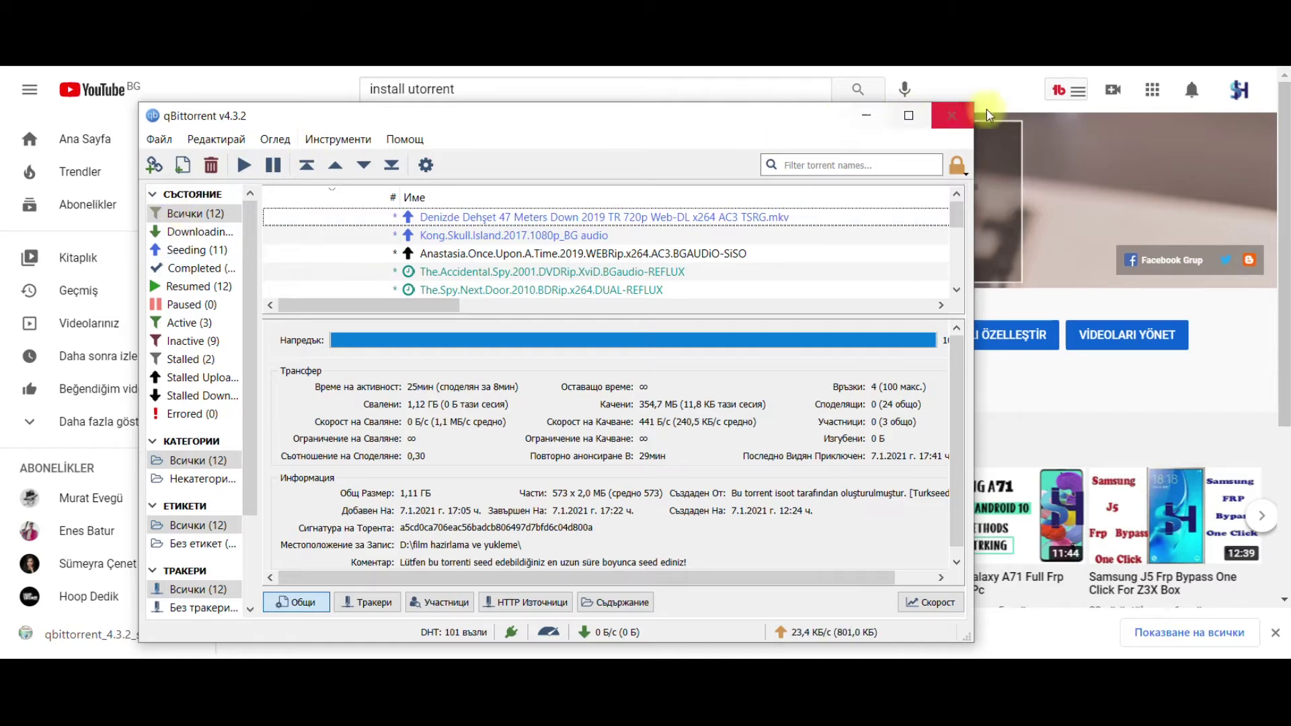
Close the qBittorrent window and restore it from the system tray
left_click(966, 118)
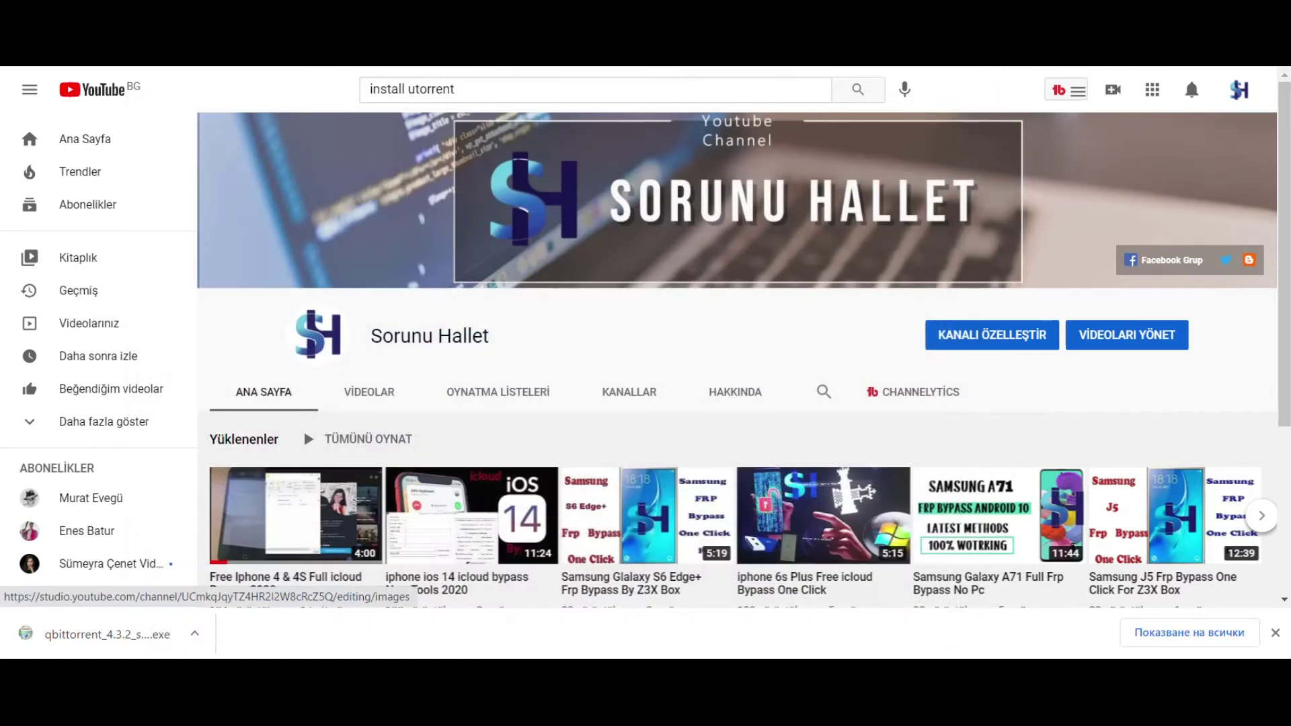
left_click(1133, 666)
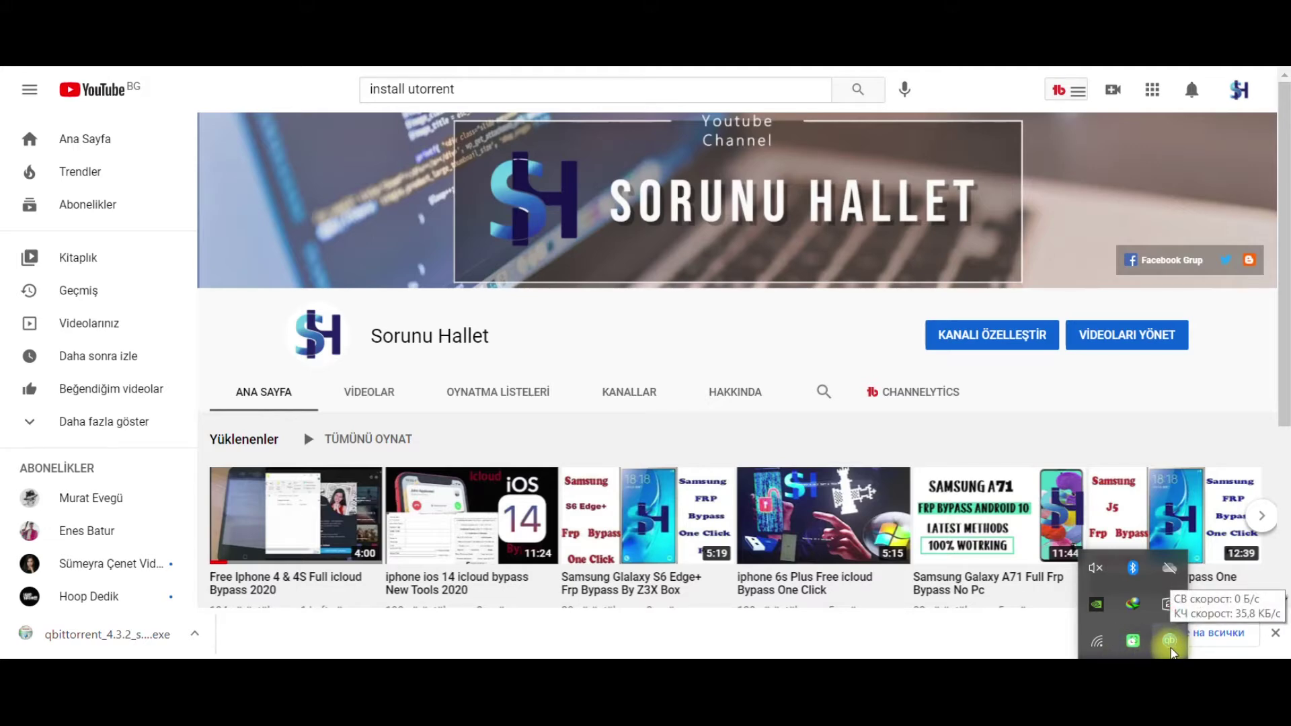
left_click(20, 654)
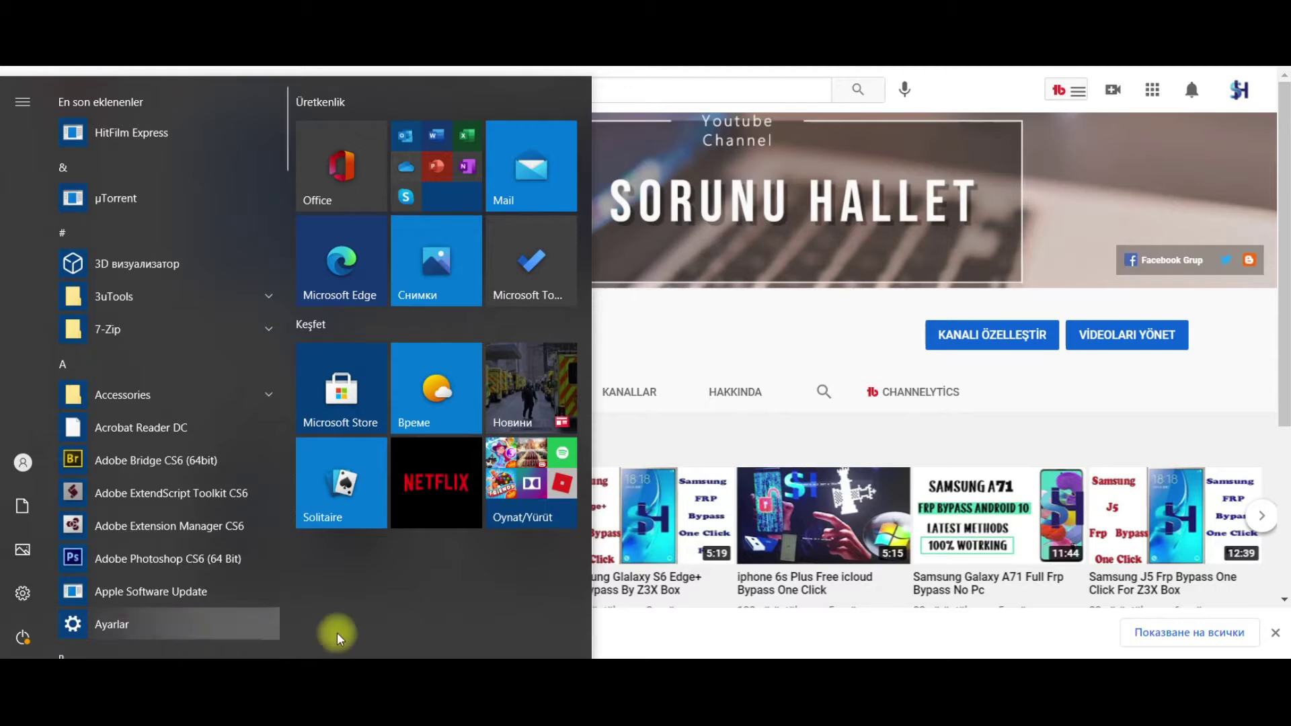
left_click(721, 627)
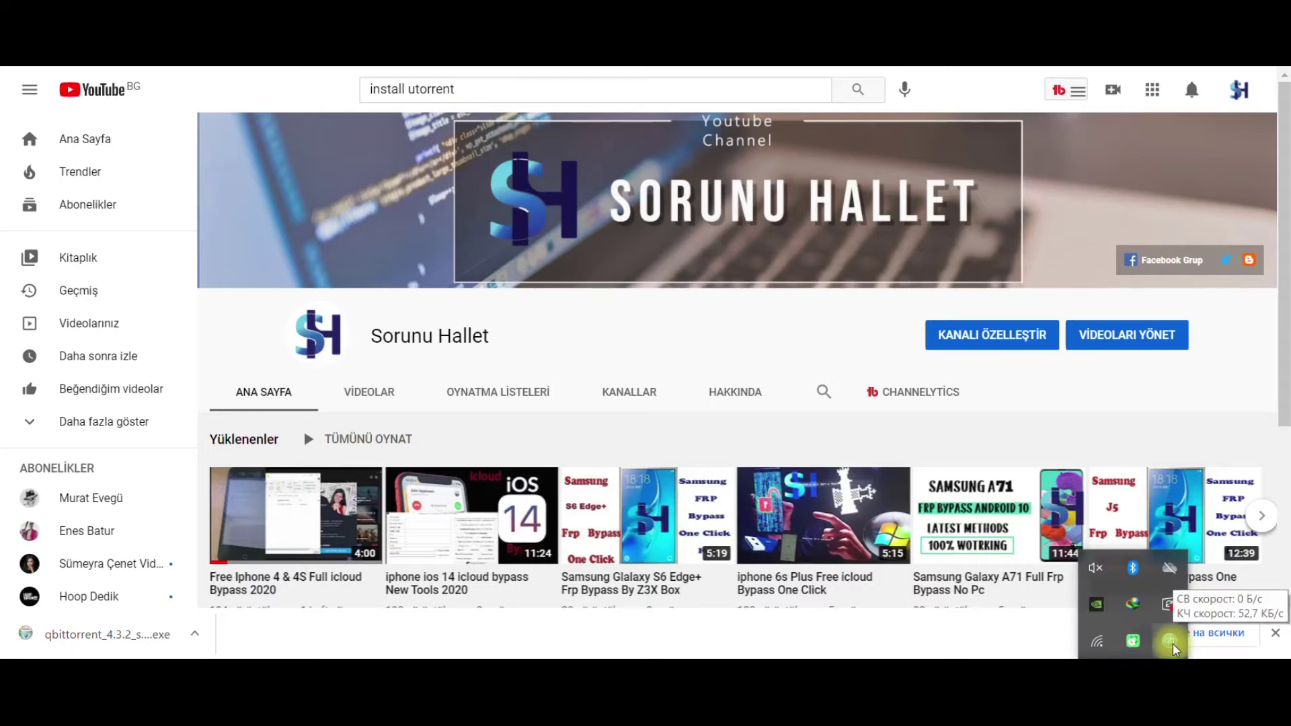
left_click(1172, 644)
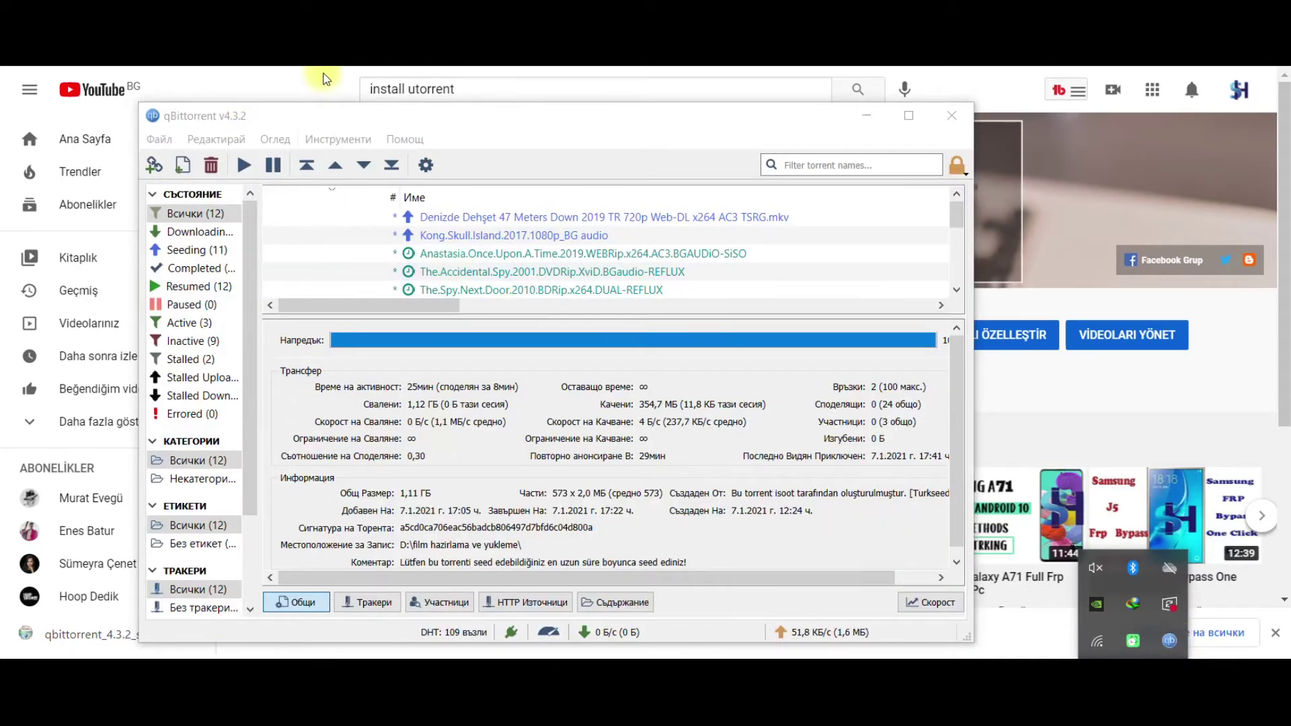
Check the installed version and architecture in qBittorrent's About information, and close it
left_click(418, 142)
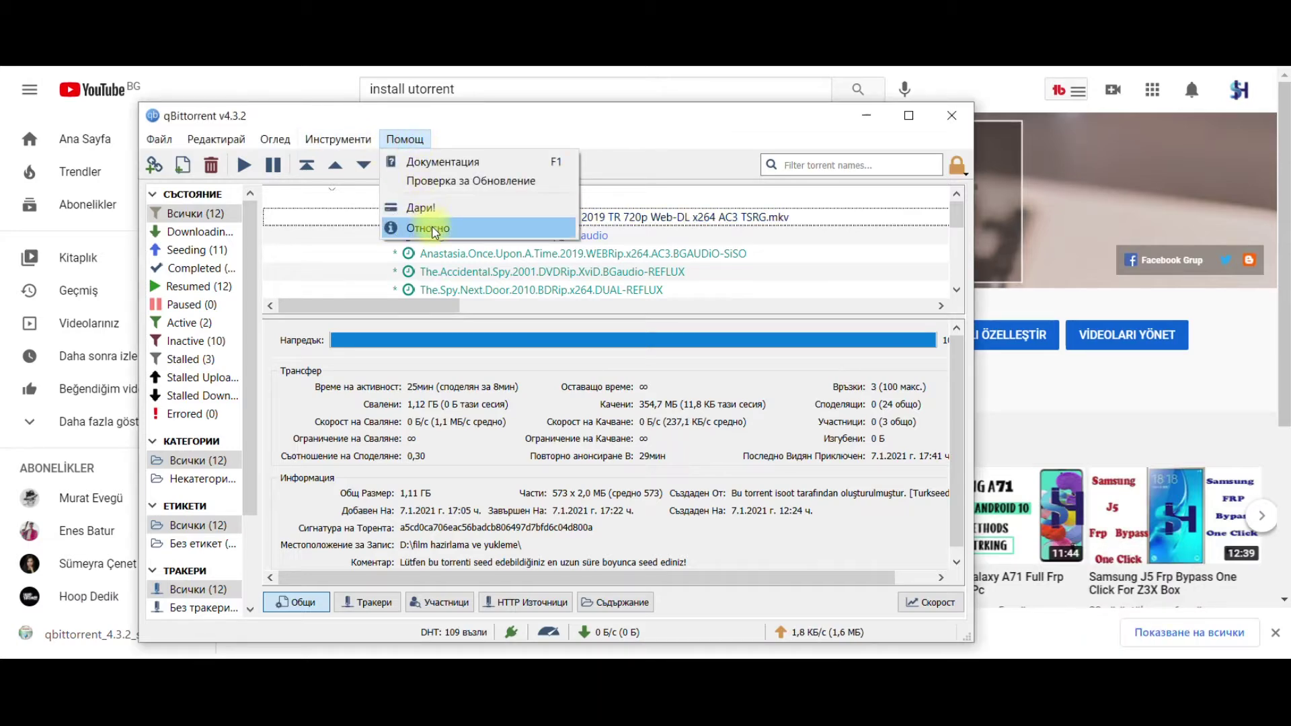
left_click(431, 226)
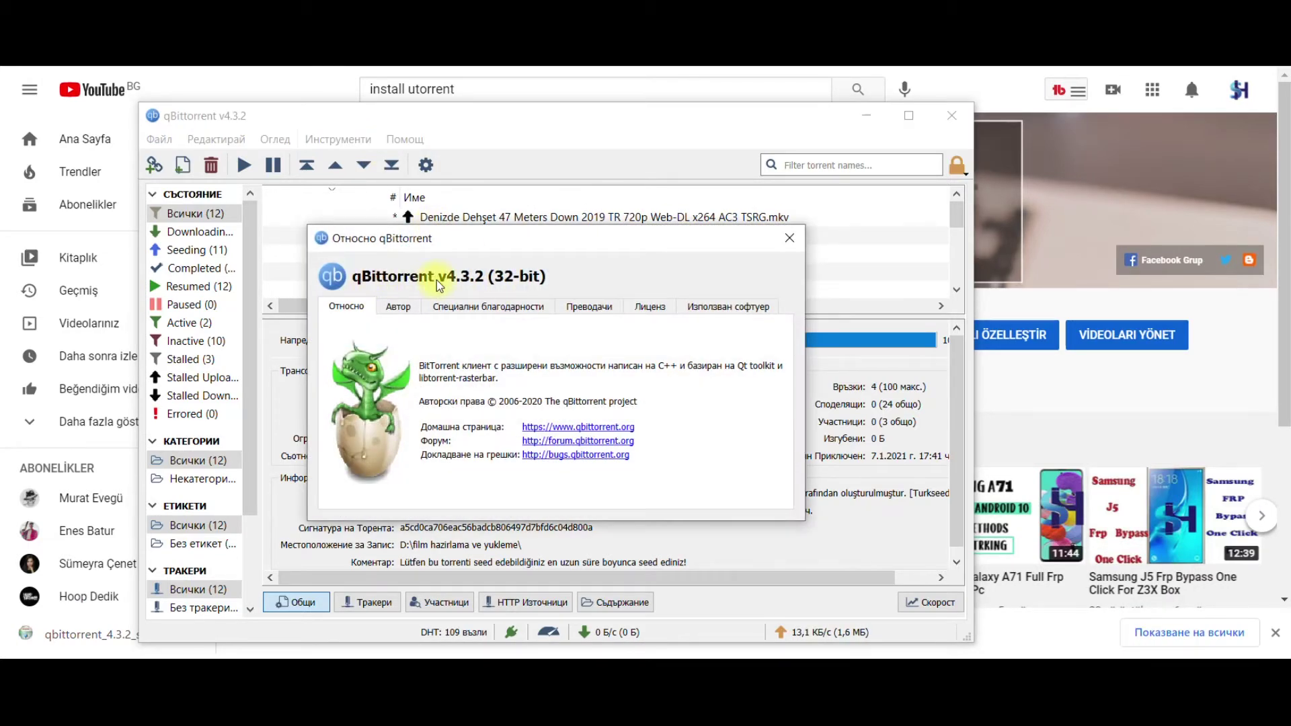
left_click(792, 242)
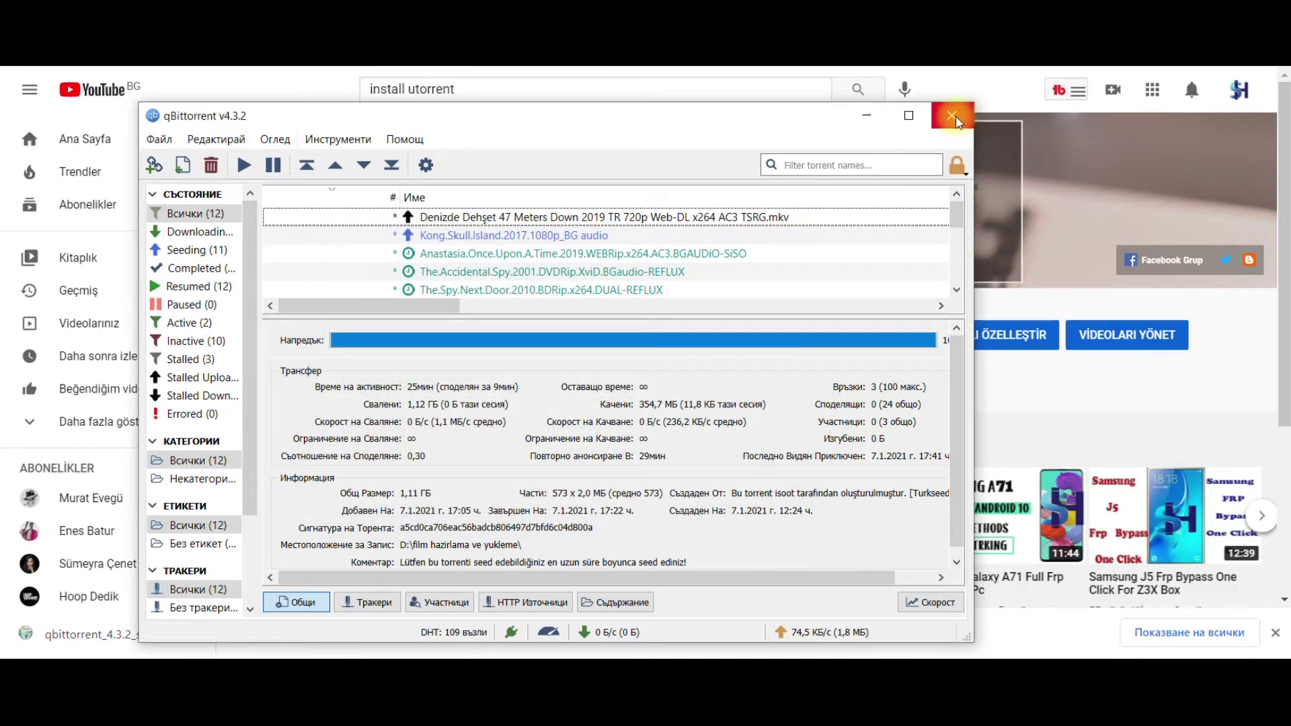
Close the qBittorrent window and the browser's download bar, and open the blog linked in the YouTube channel banner
left_click(953, 117)
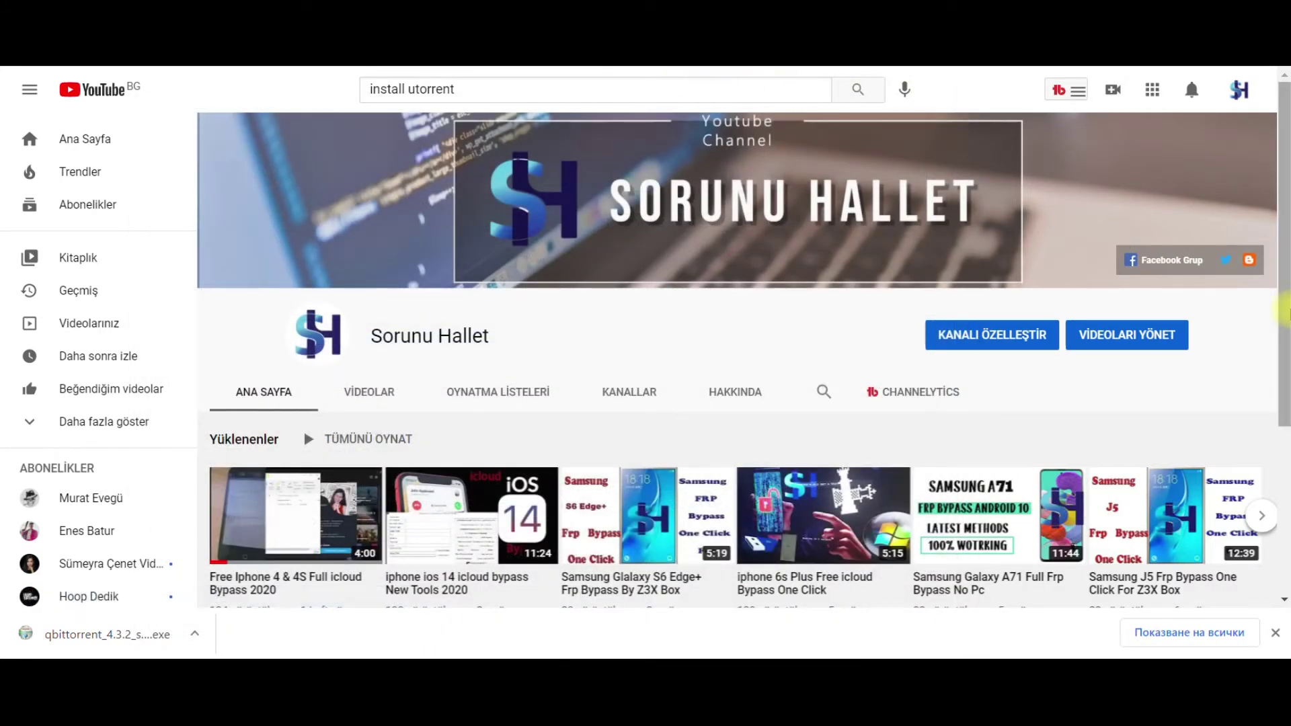
left_click(1276, 634)
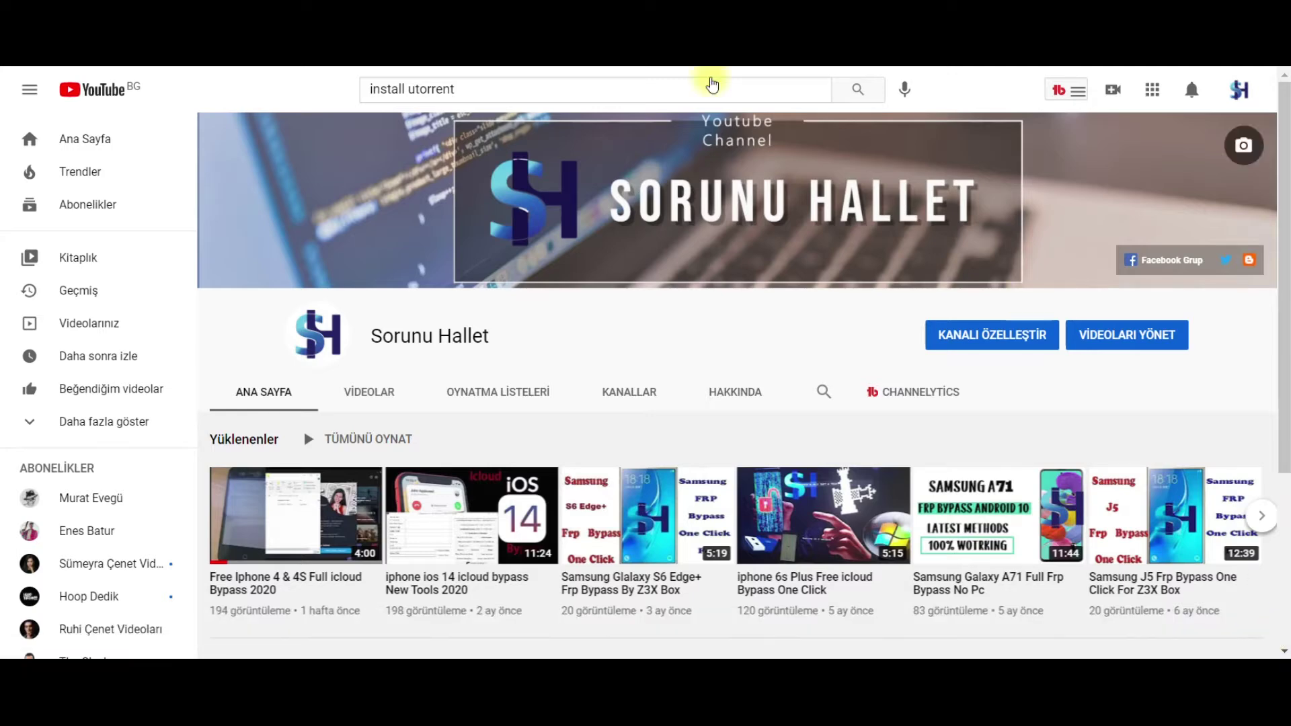
left_click(1248, 260)
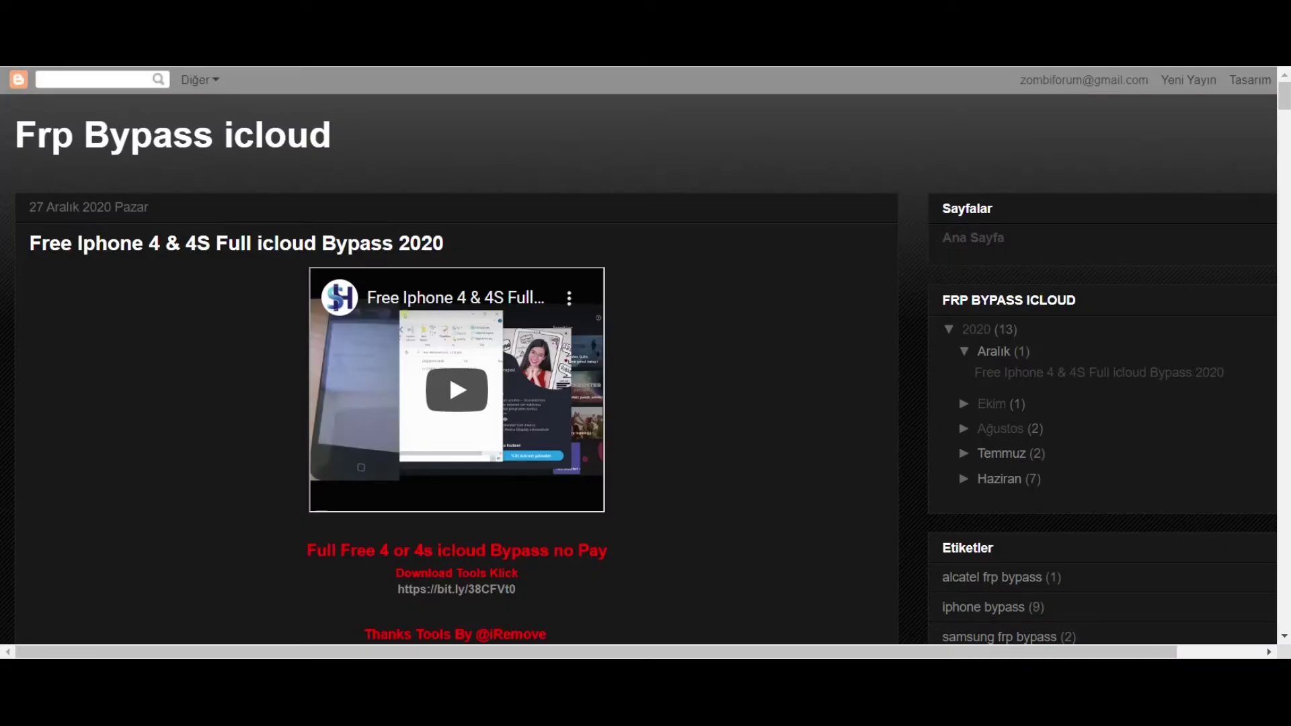
Open the Google homepage in a new browser tab
key("ctrl+t")
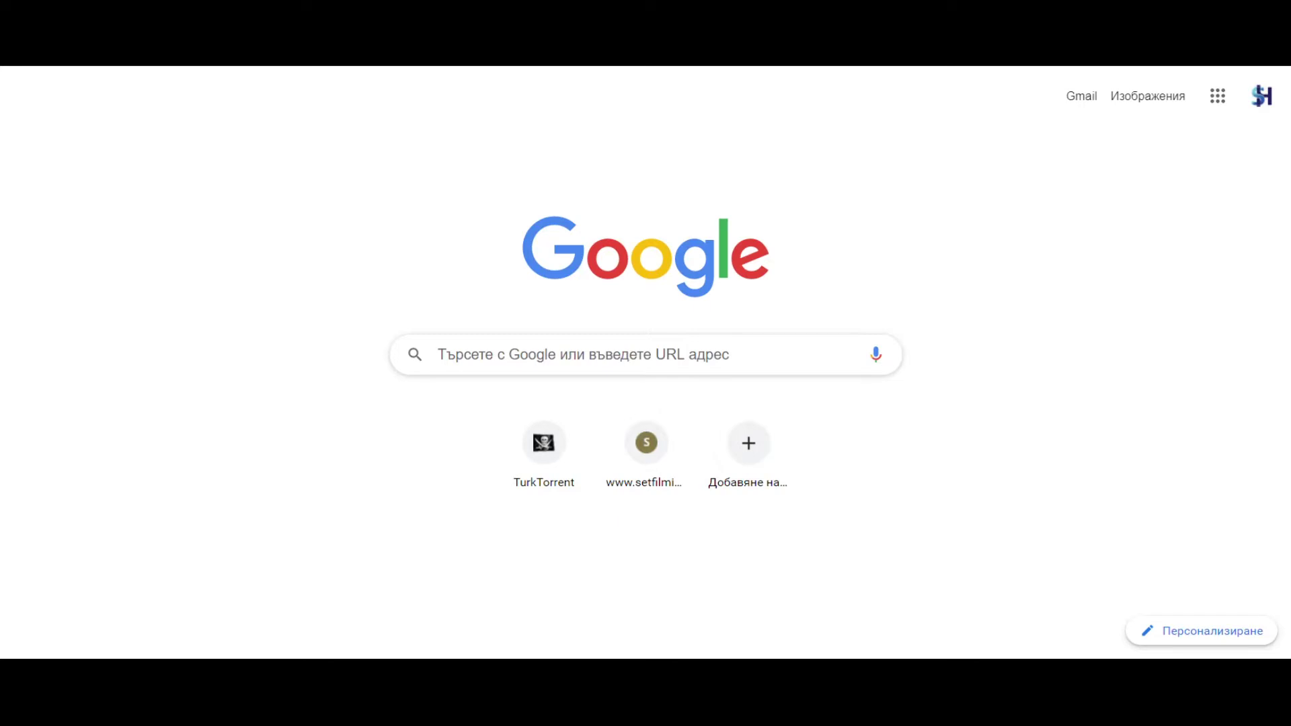
type("goog")
key("Return")
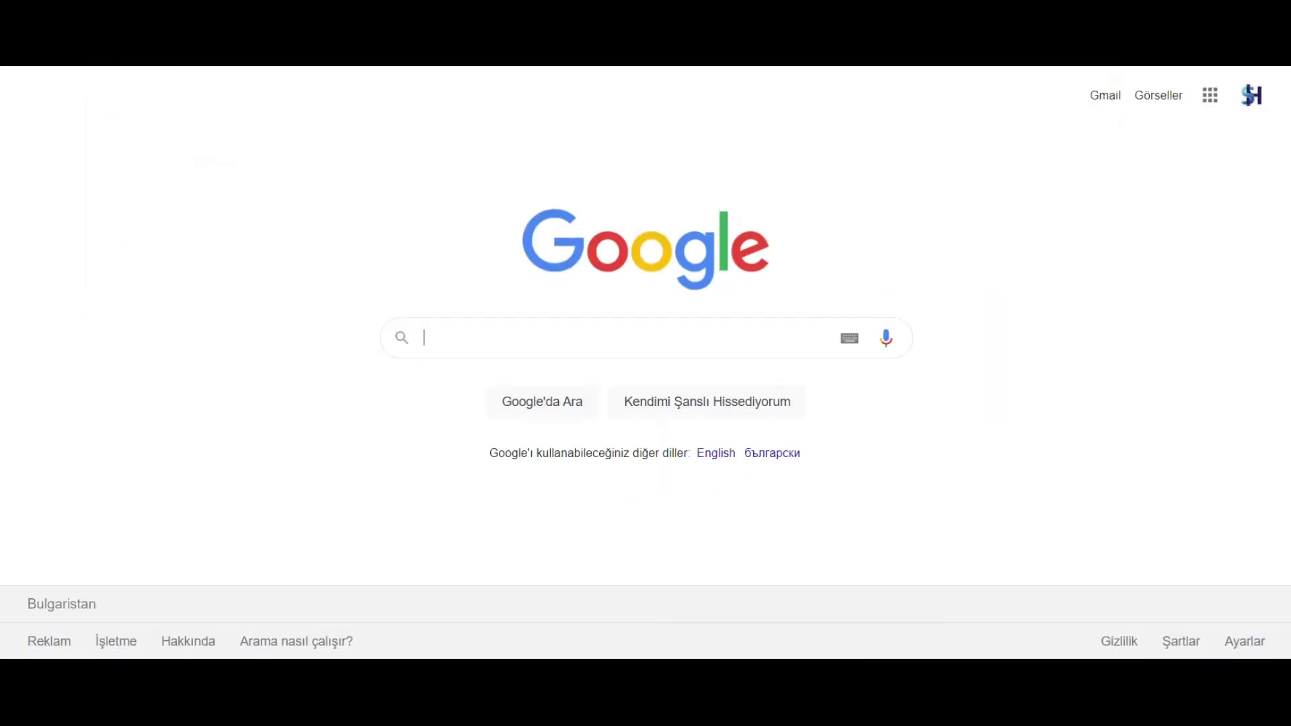
left_click(501, 340)
type("in")
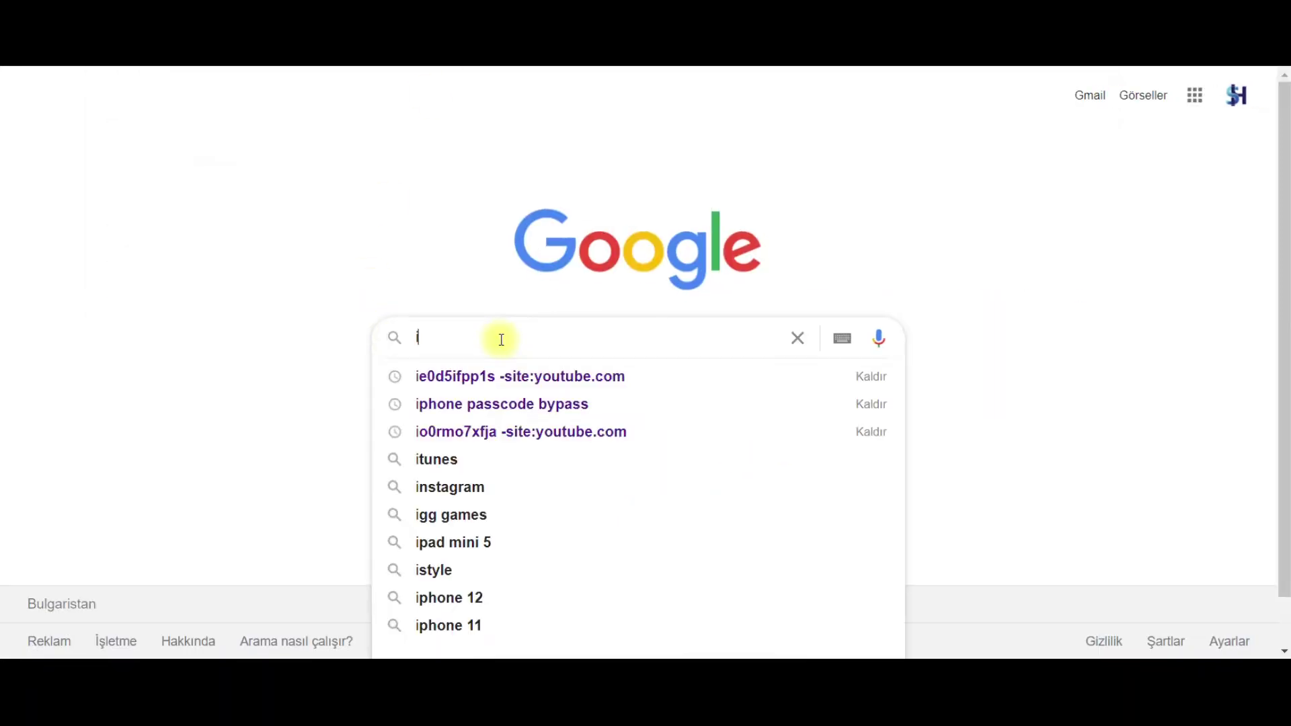
key("BackSpace")
key("BackSpace")
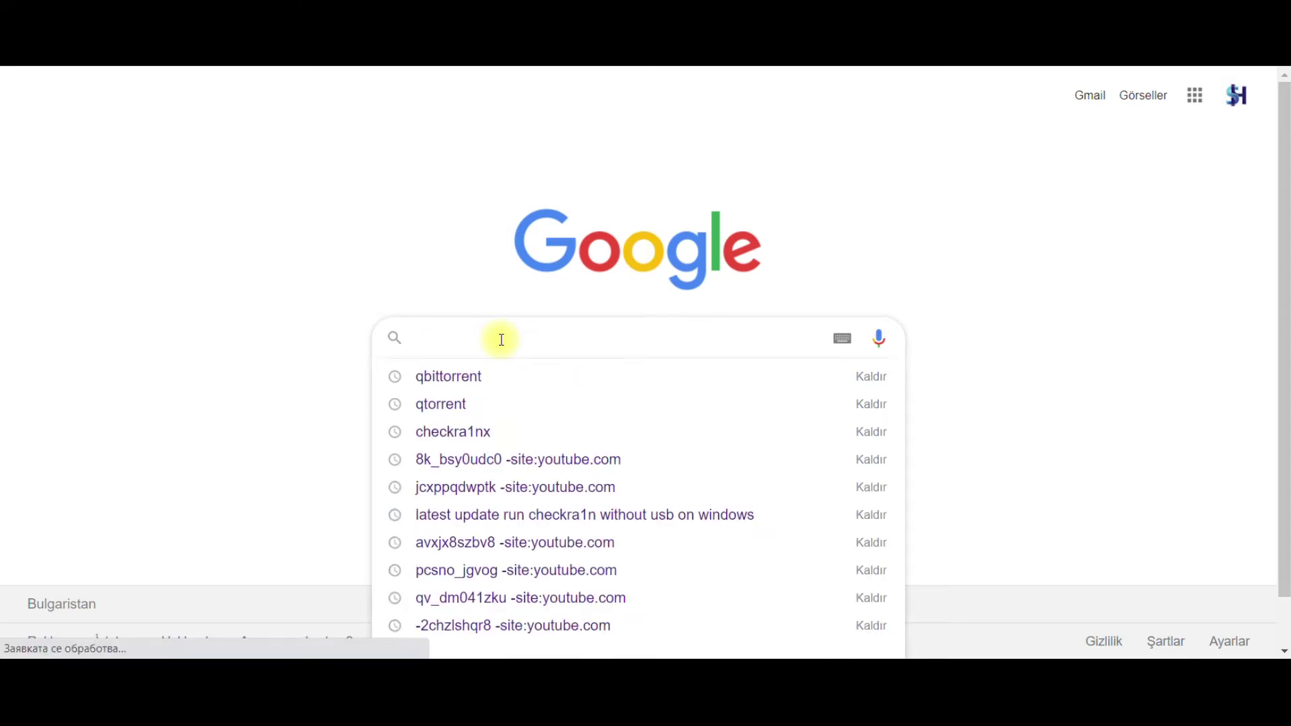
type("insta")
key("BackSpace")
key("BackSpace")
key("BackSpace")
key("BackSpace")
key("BackSpace")
type("d")
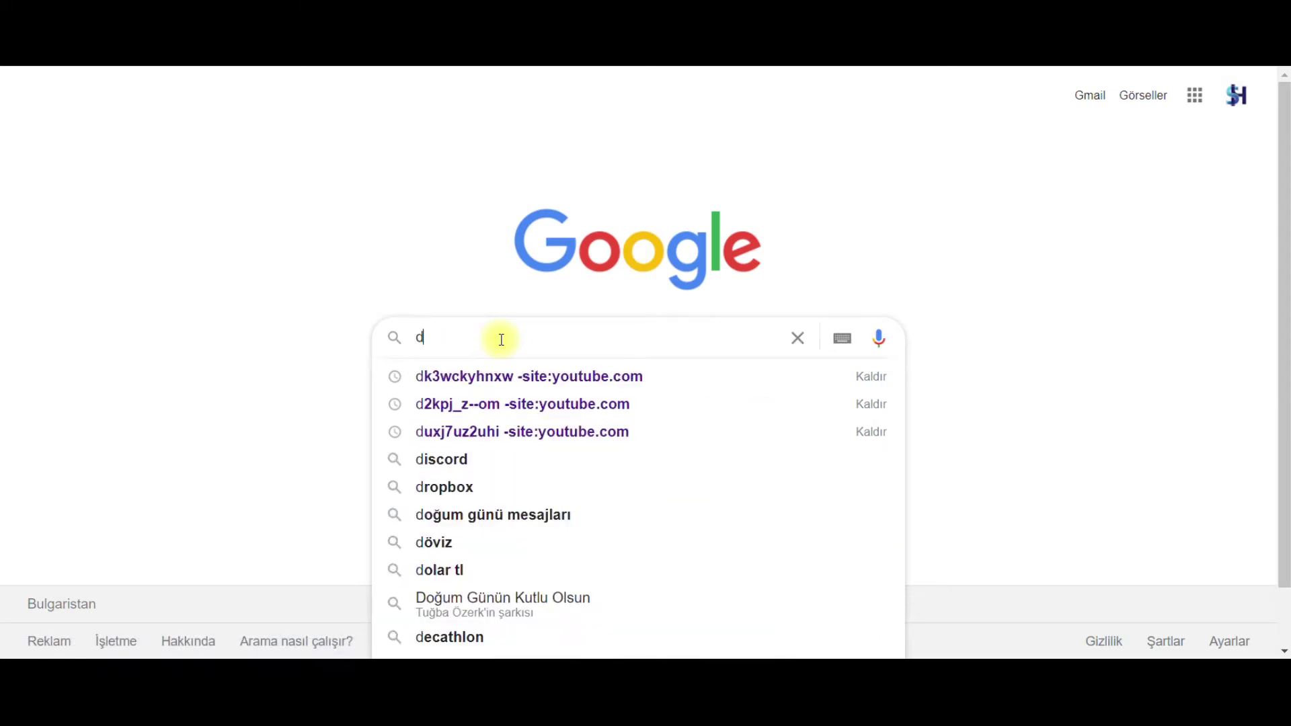
type("ownload")
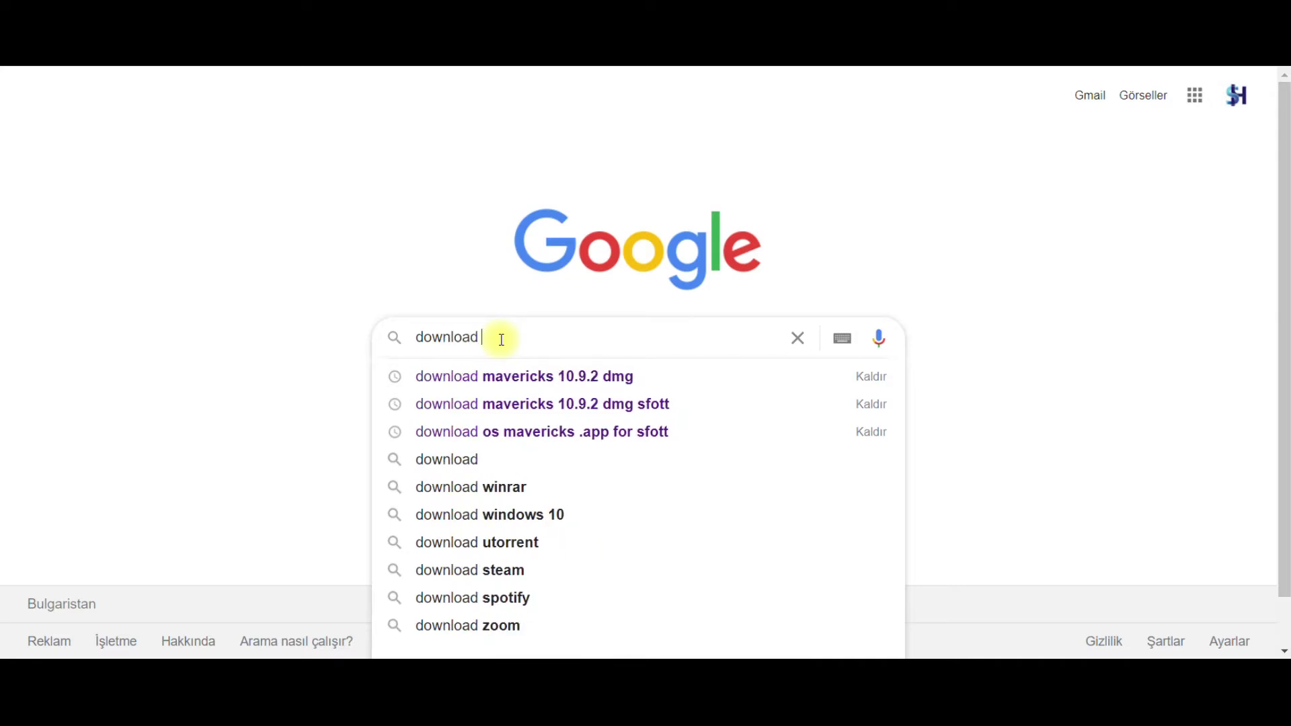
type(" or install")
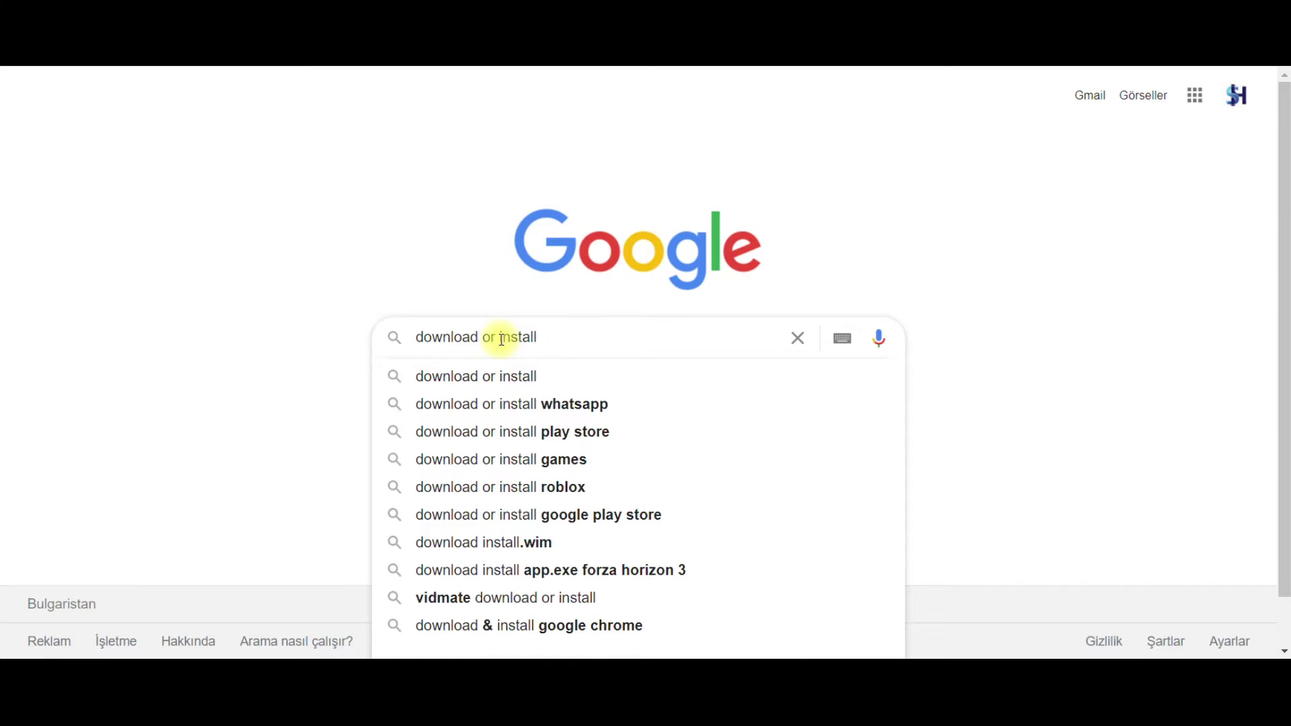
type(" utorrent")
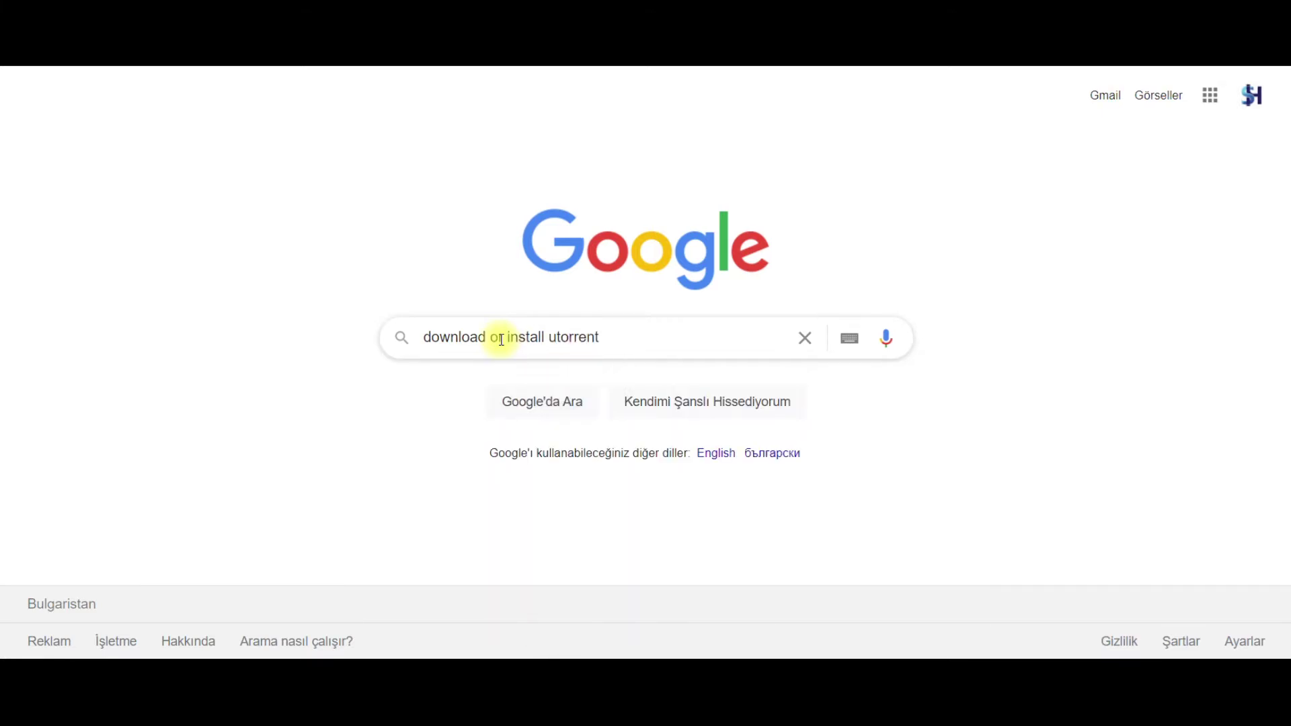
type(" :")
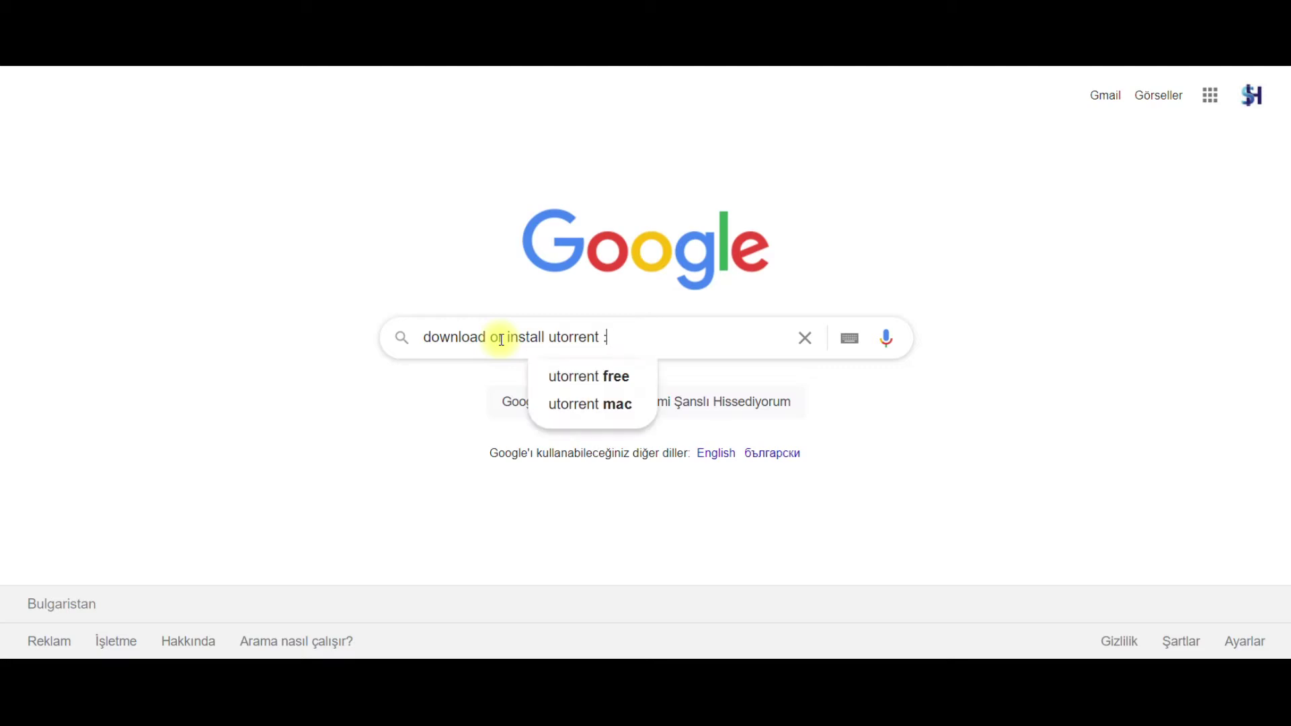
type(")")
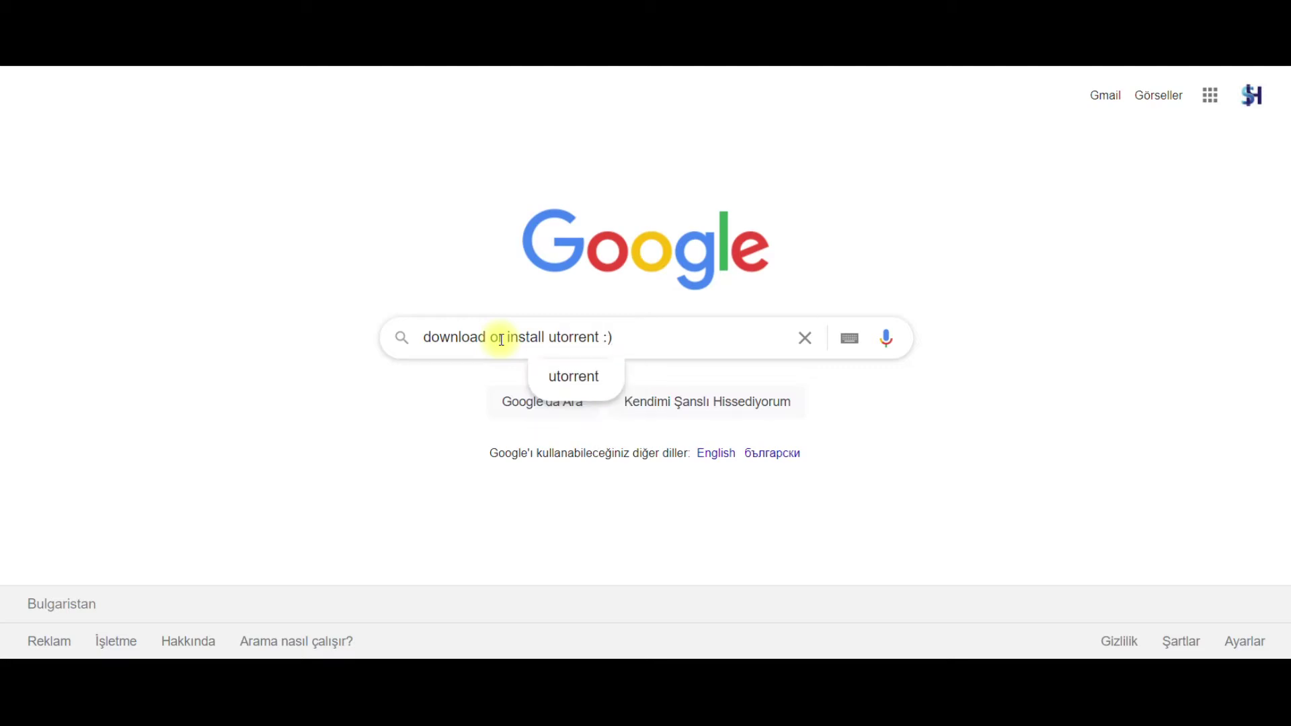
key("BackSpace")
key("ctrl+a")
type("u")
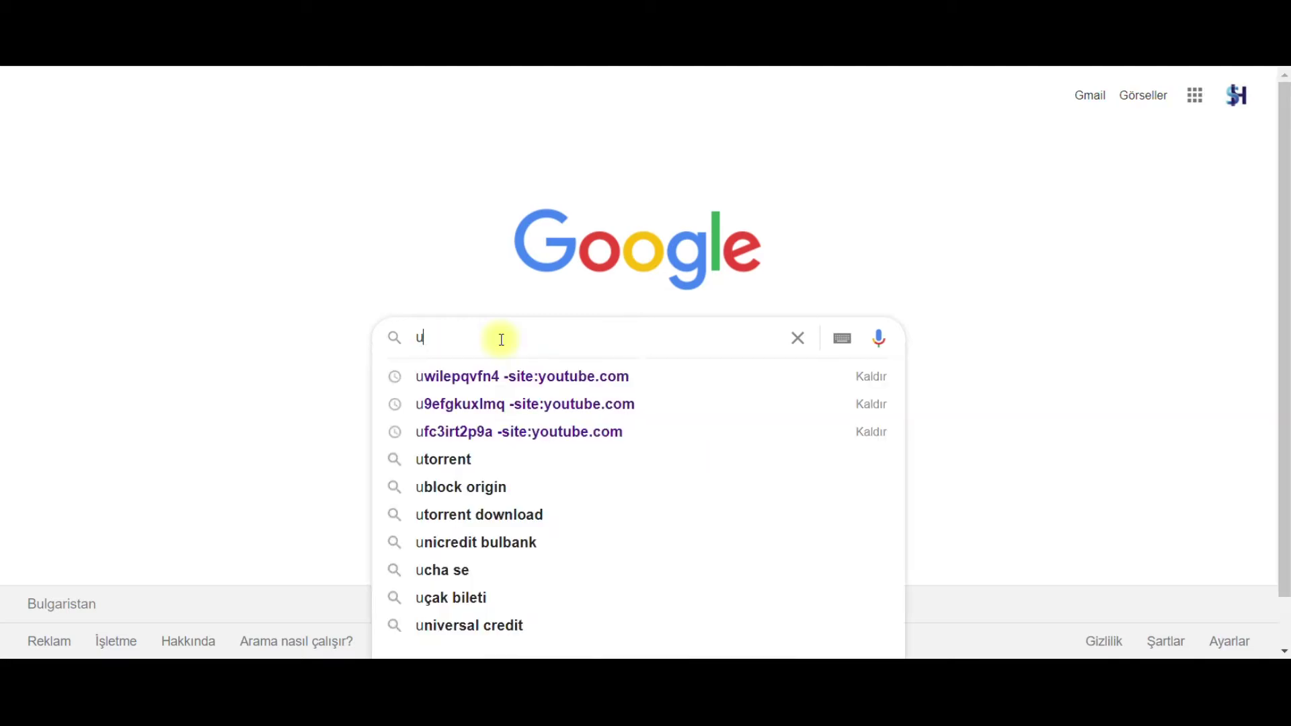
type("torrent")
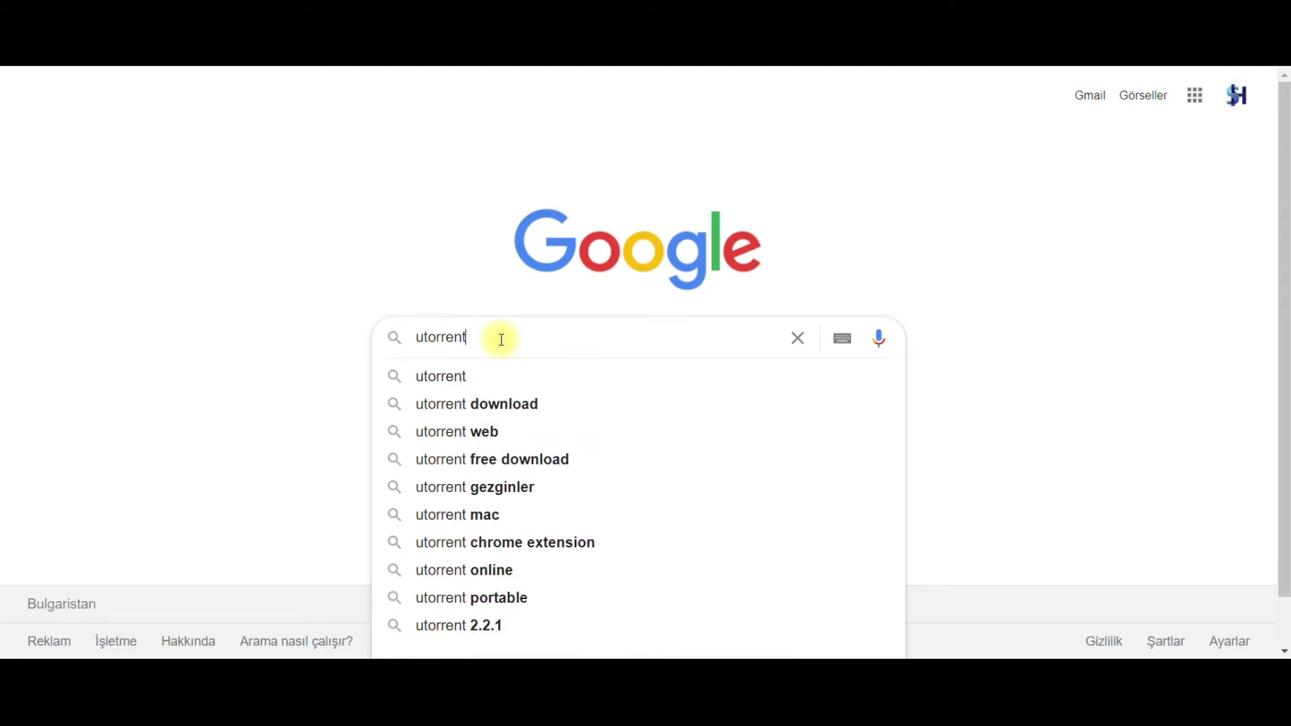
key("Return")
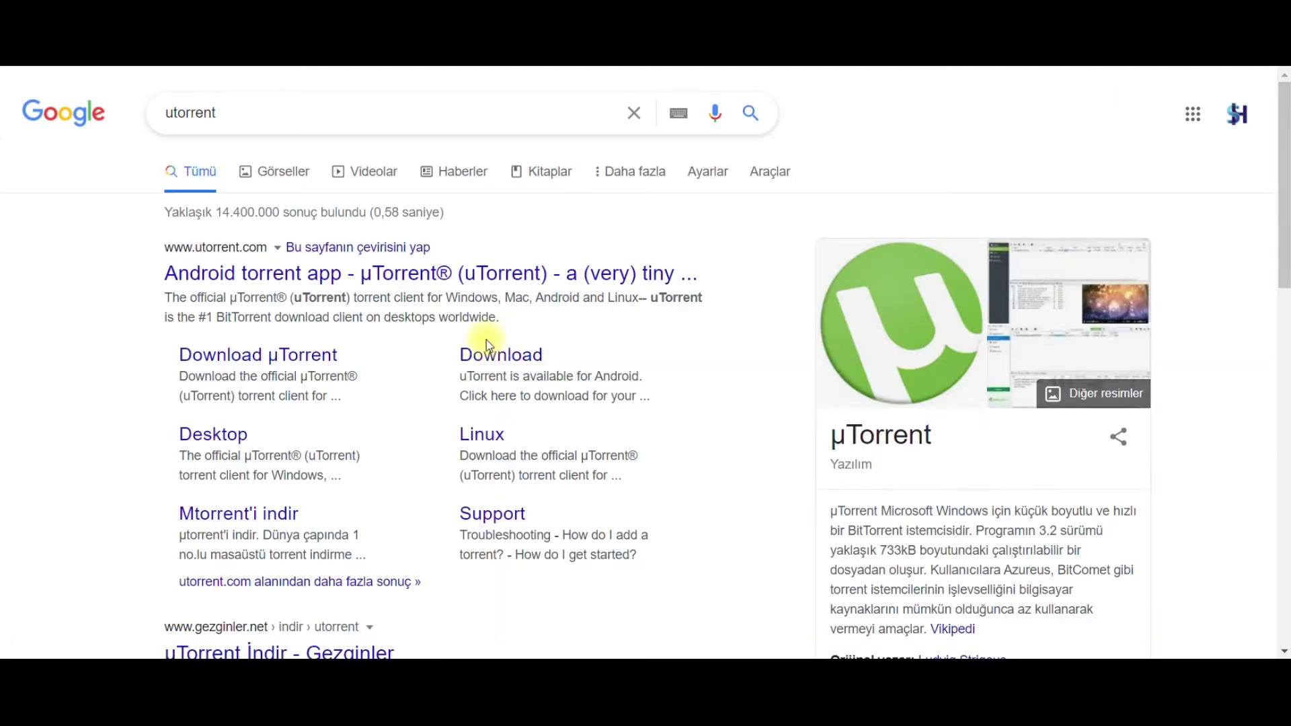
left_click(237, 286)
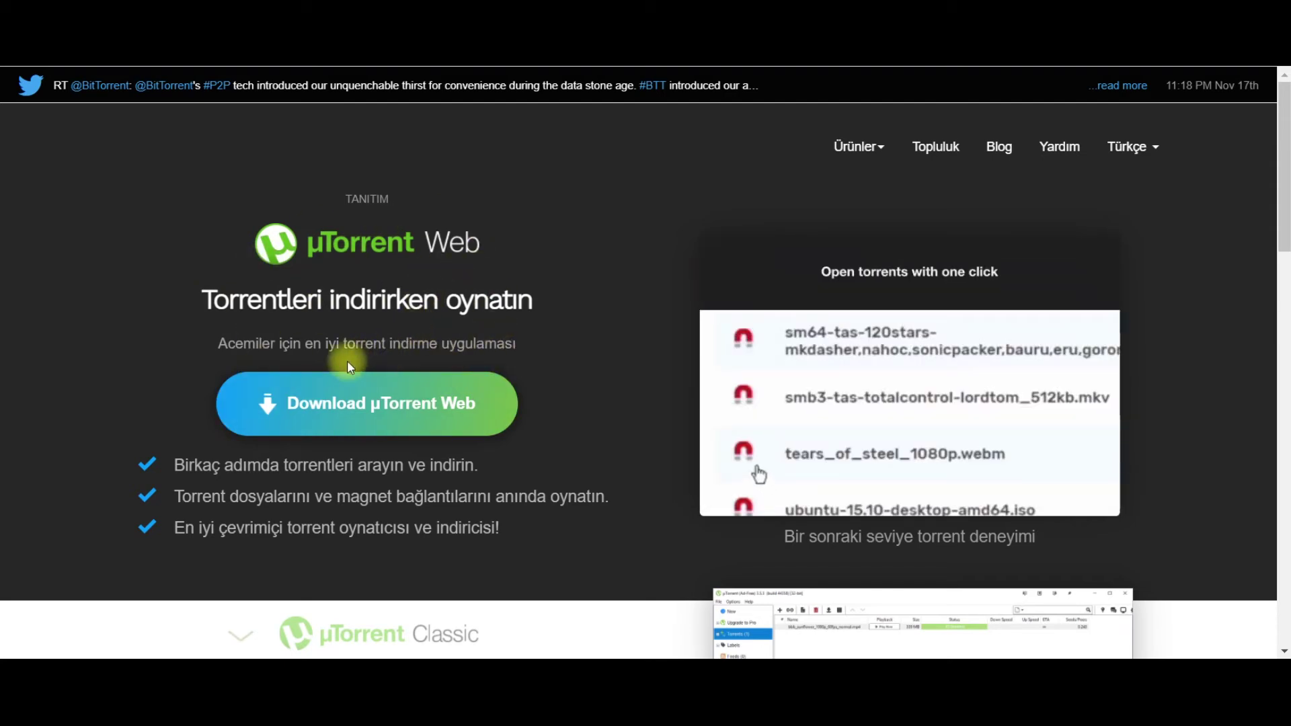
Examine the download plans offered for µTorrent Web and close the plan overview
left_click(357, 419)
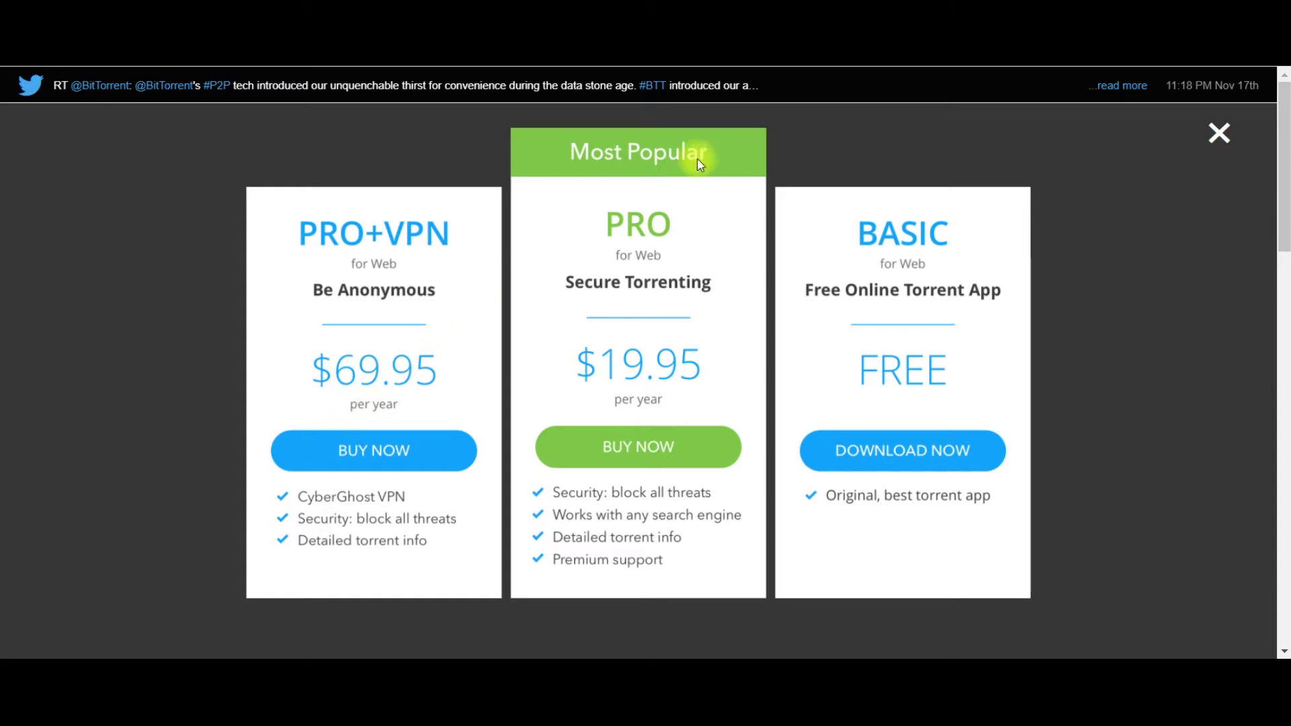
left_click_drag(1283, 165, 1286, 415)
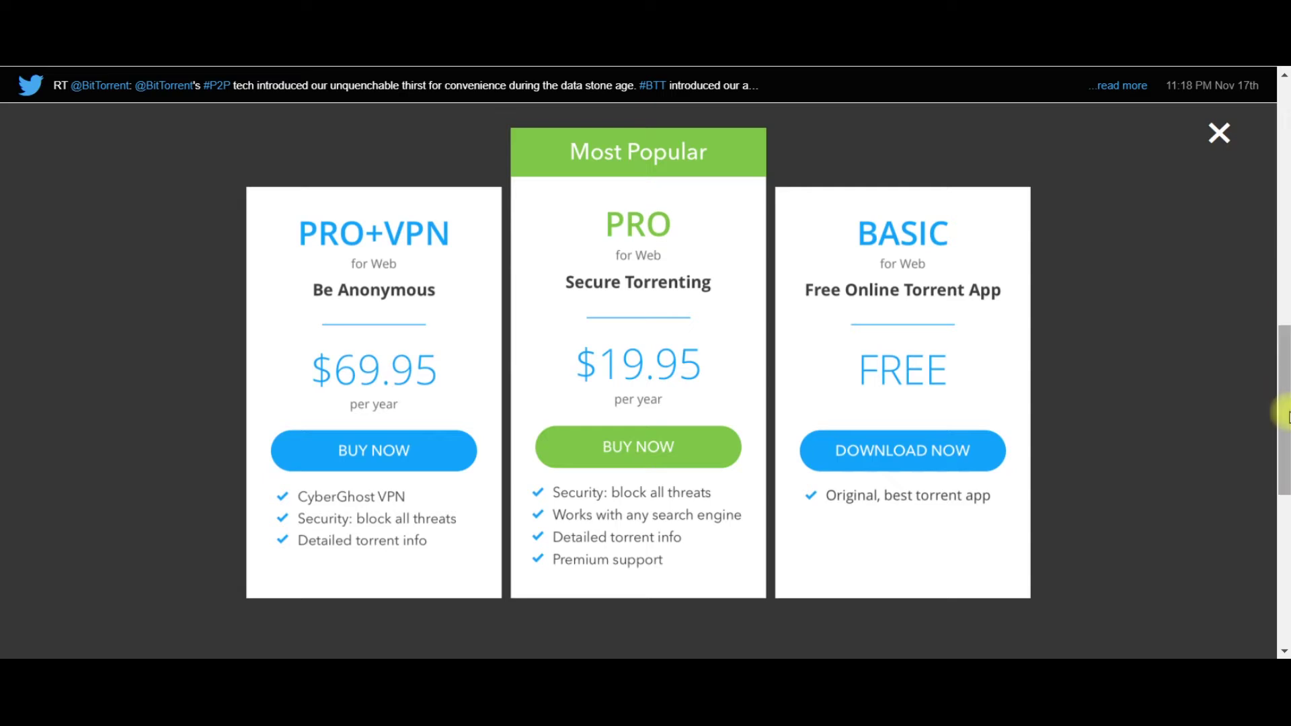
left_click(1221, 137)
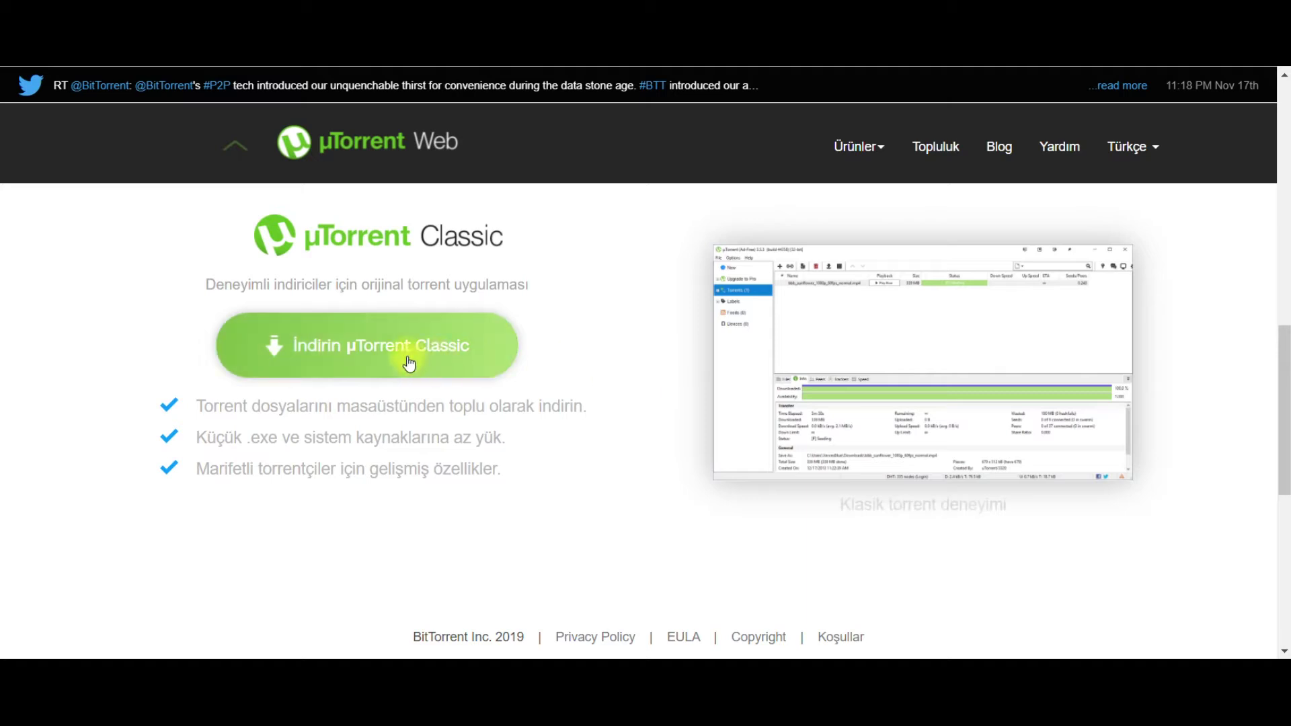
Request the µTorrent Classic download and choose the free BASIC edition
scroll(384, 355, "down", 2)
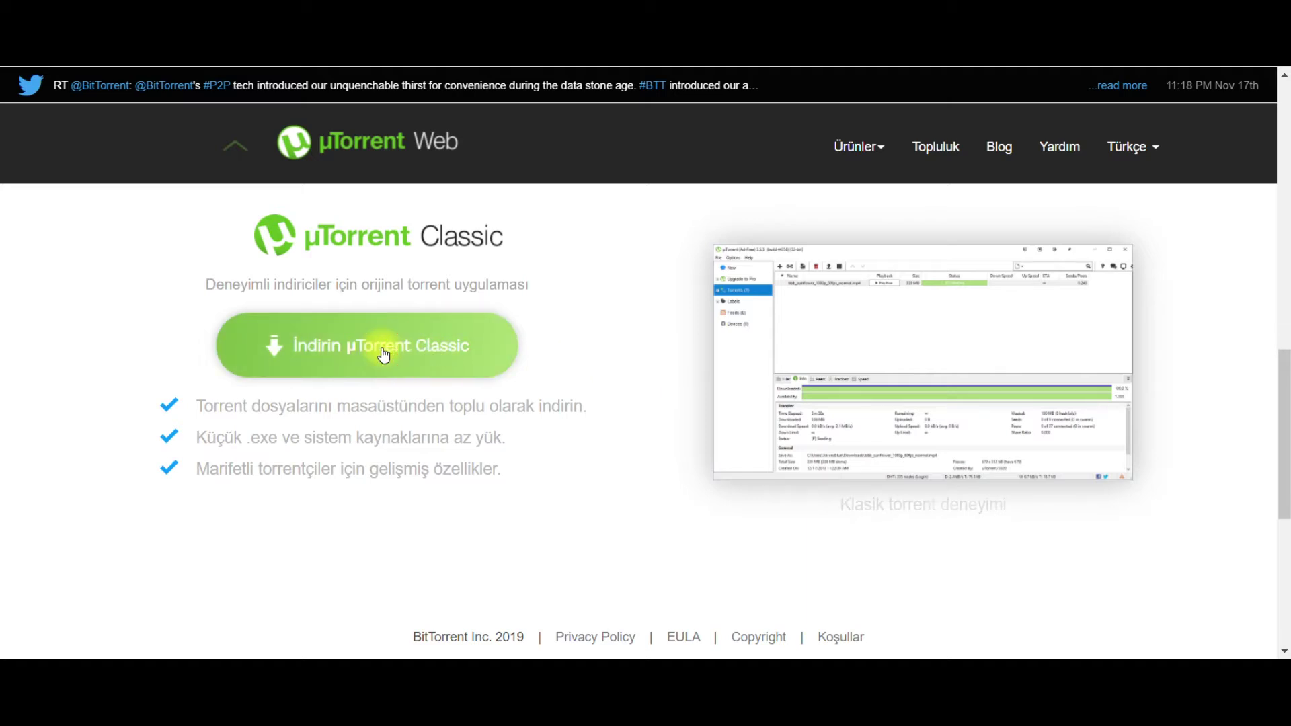
left_click(384, 355)
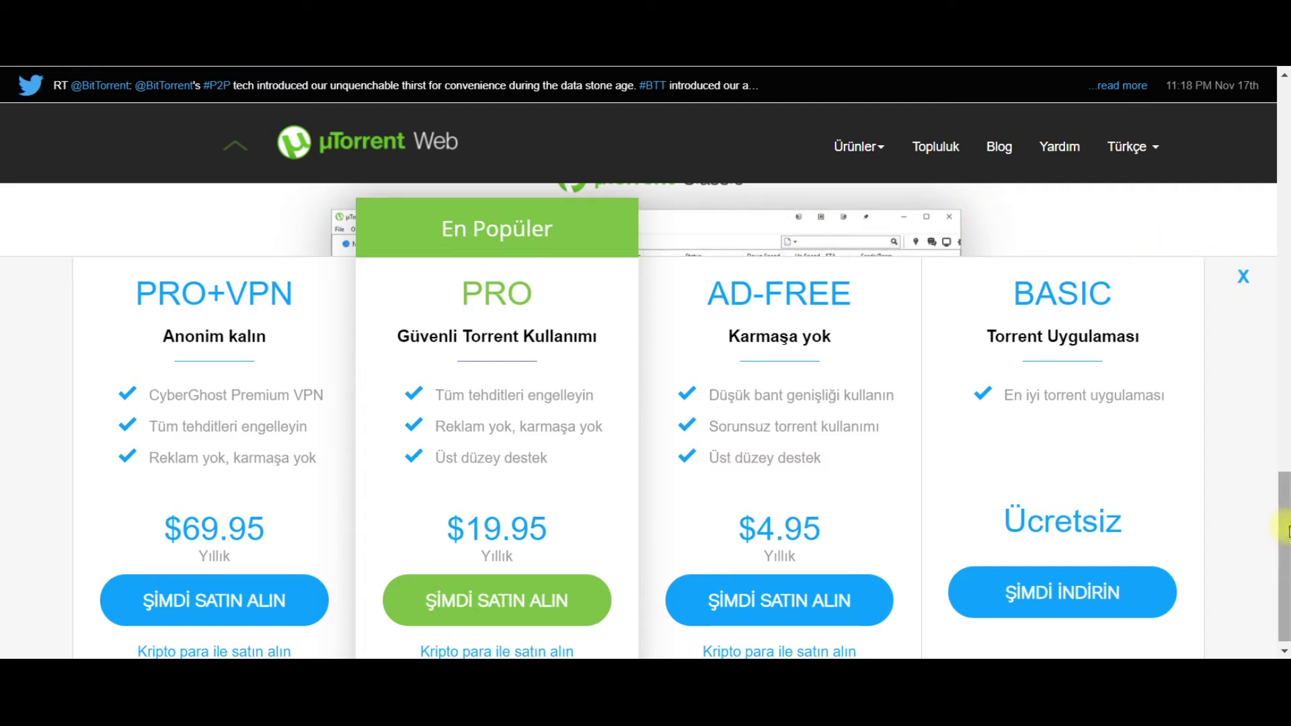
scroll(1284, 528, "down", 1)
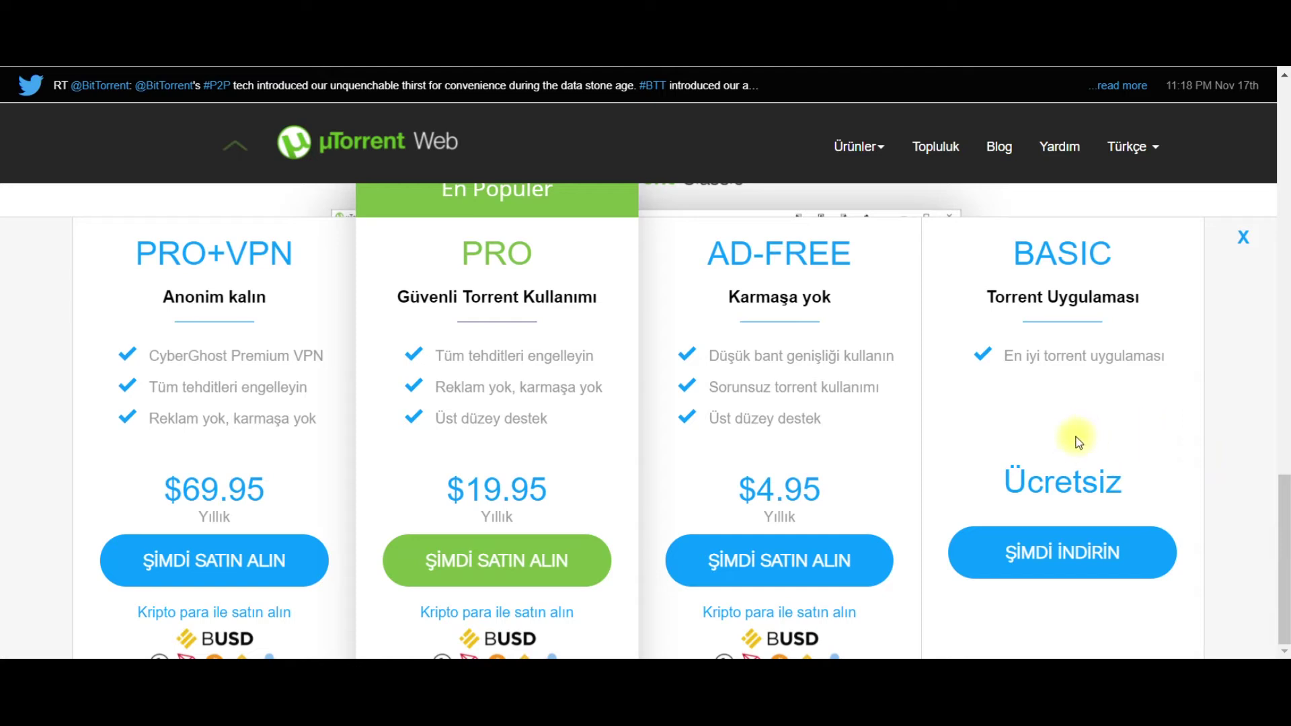
left_click_drag(1135, 481, 968, 501)
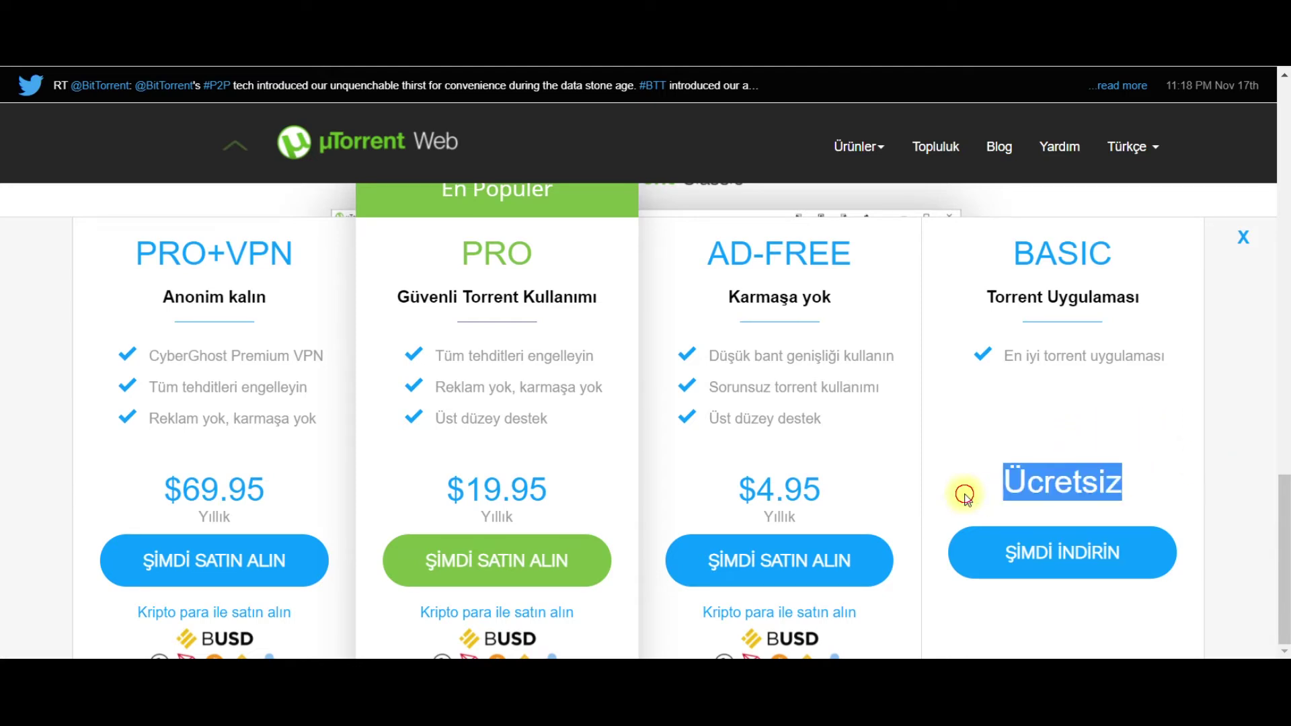
left_click(967, 499)
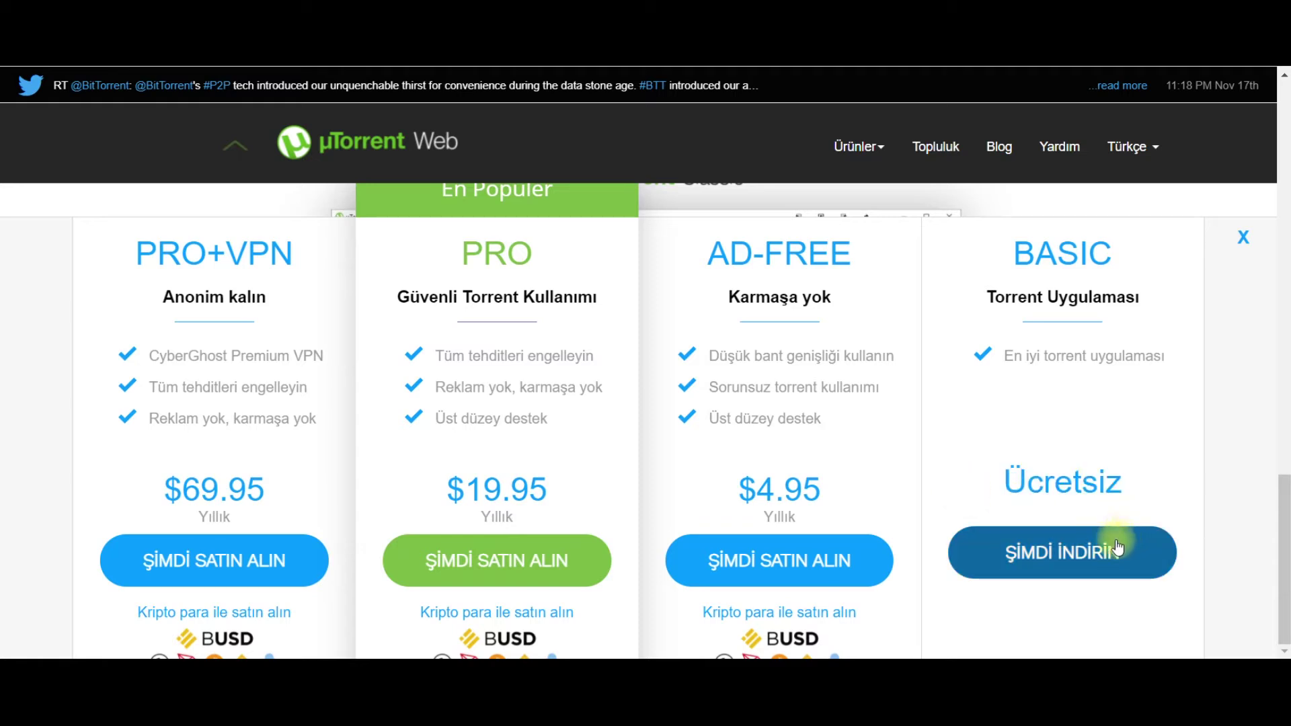
left_click(1044, 558)
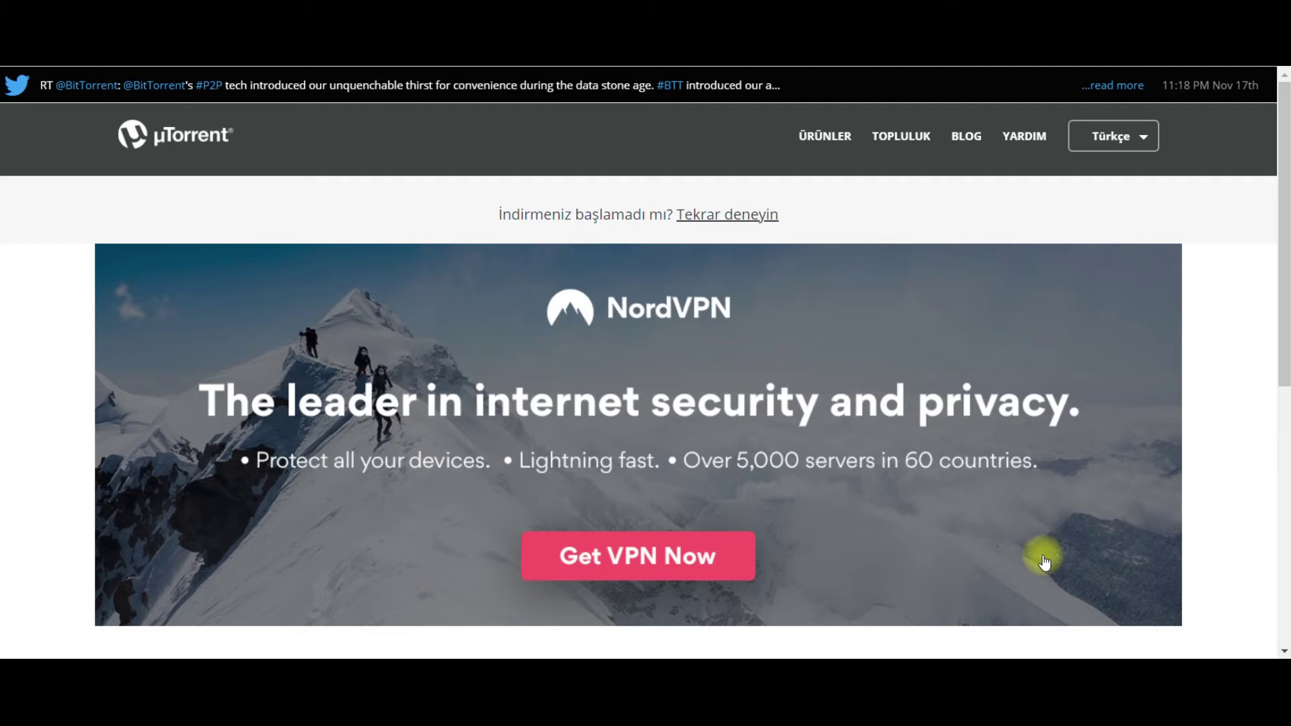
View µTorrent's Android app page on Google Play and return to the download page
left_click_drag(1281, 319, 1285, 488)
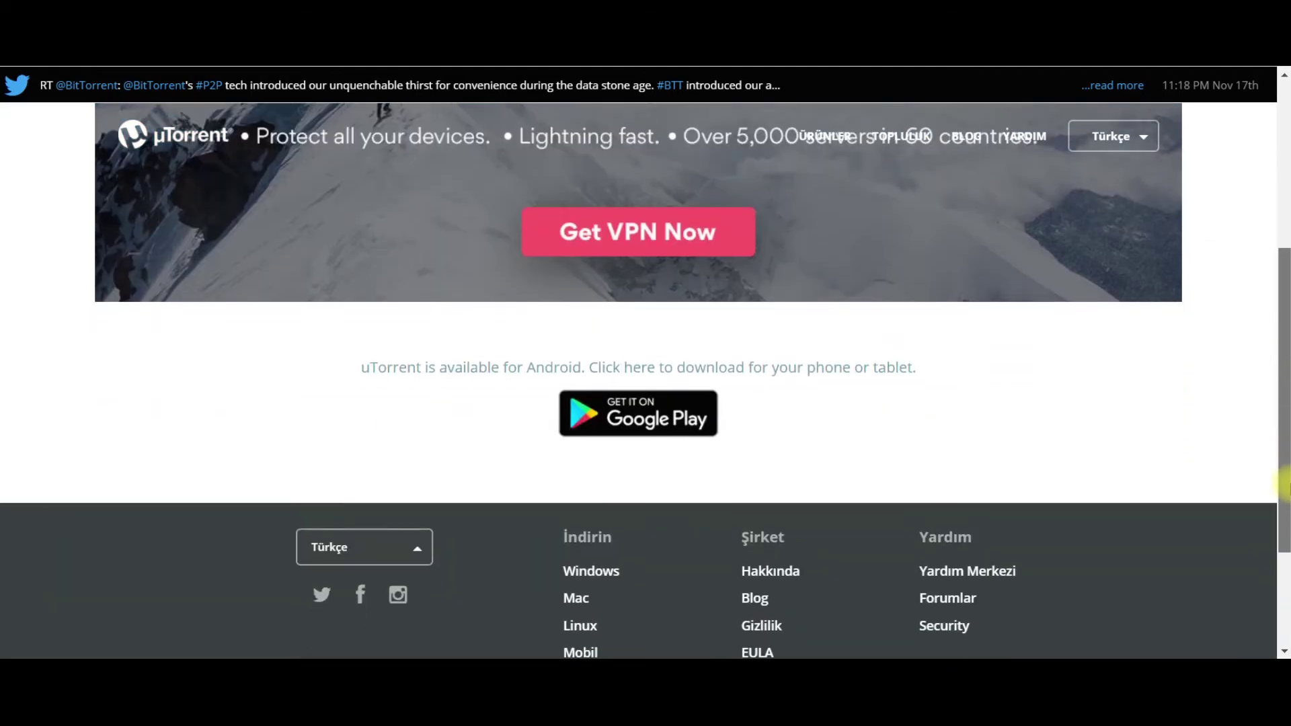
left_click(653, 374)
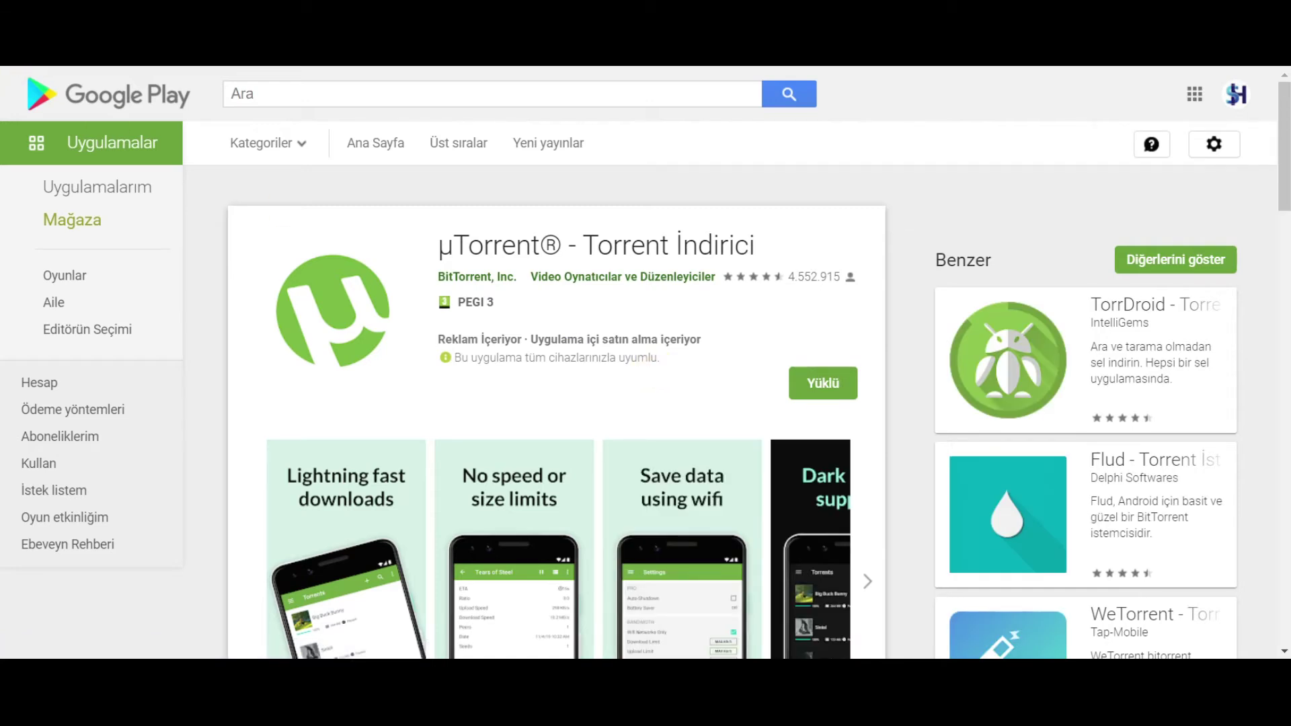
key("alt+Left")
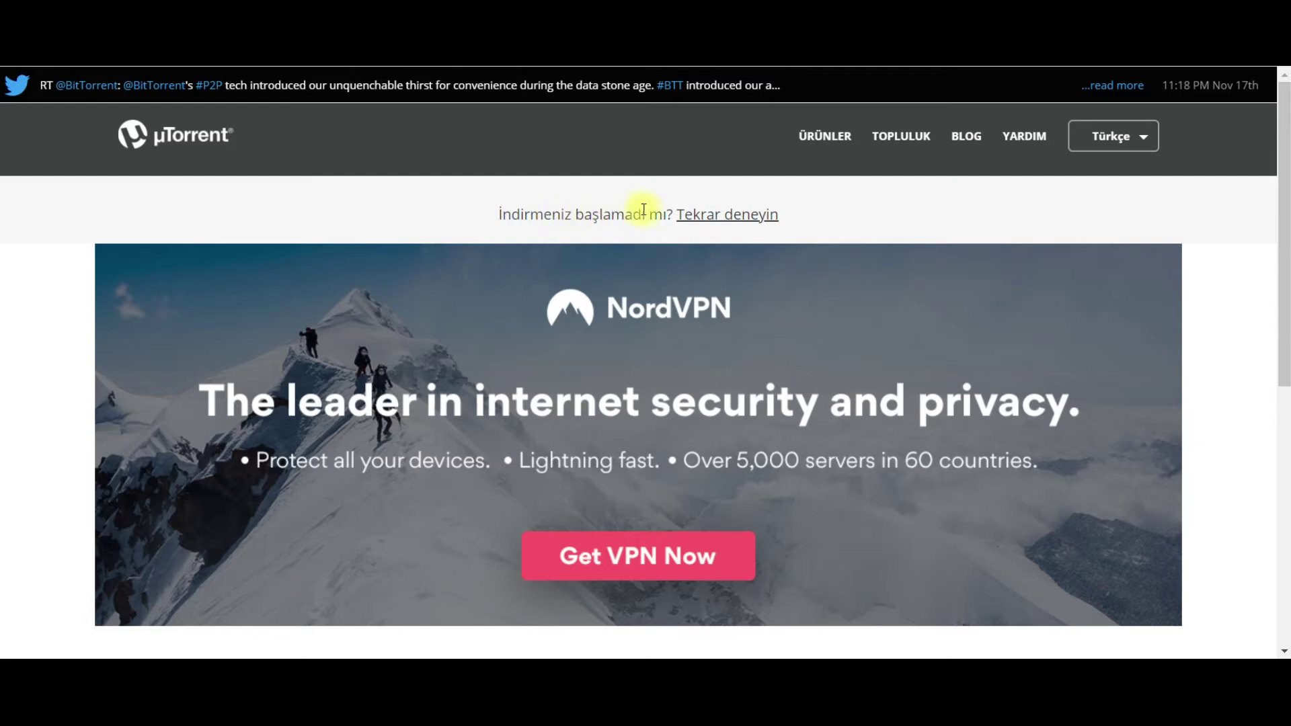
Retry the uTorrent.exe download from the download page and switch back to the YouTube channel tab
left_click(716, 214)
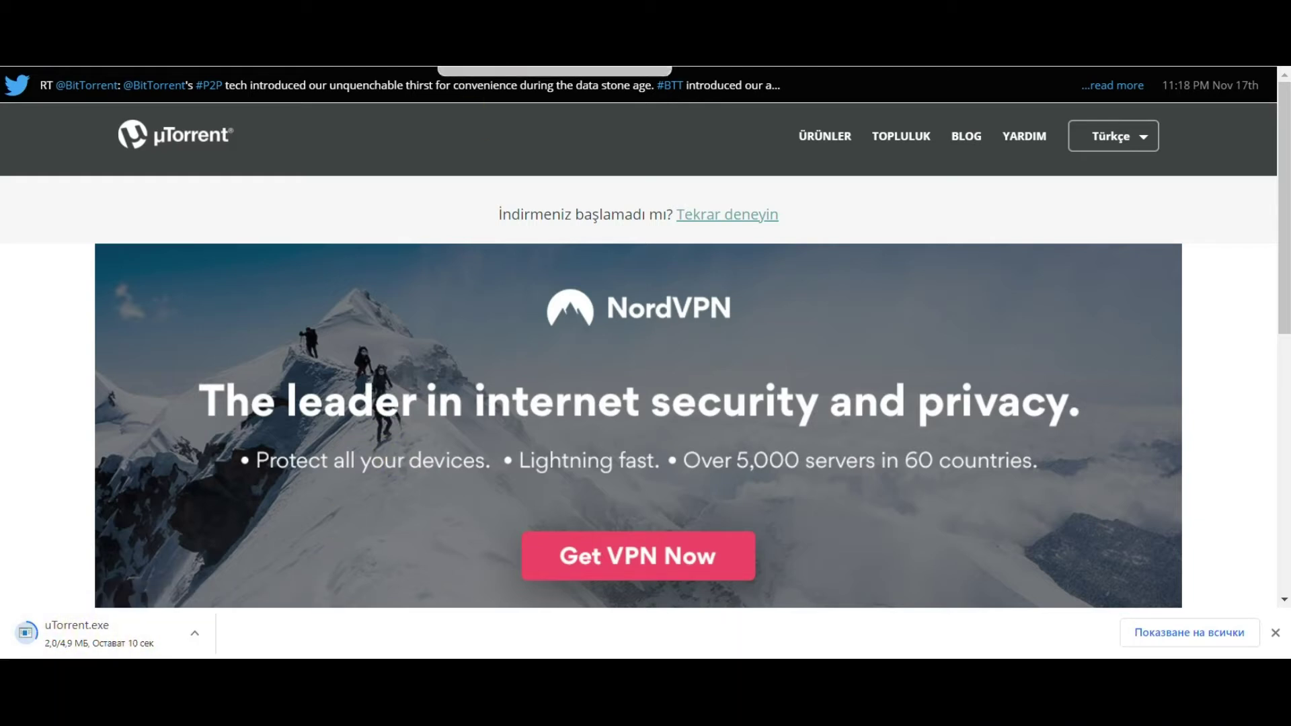
left_click(497, 16)
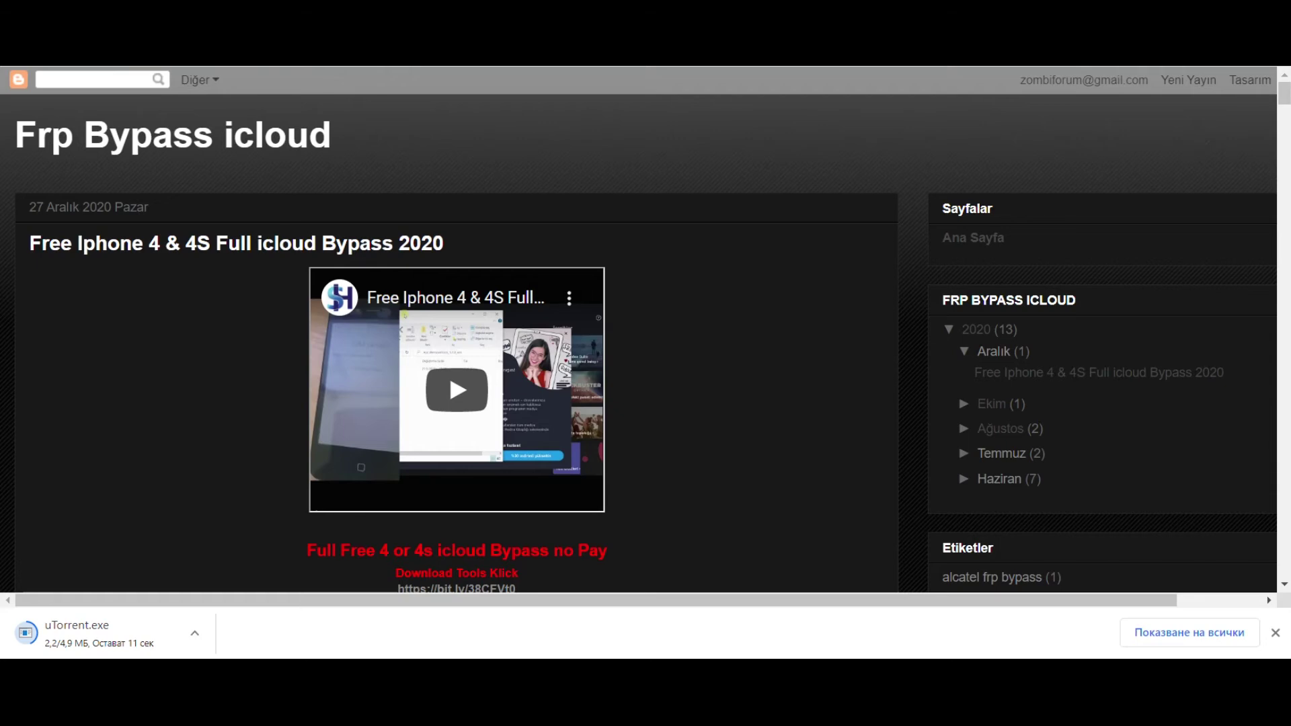
left_click(235, 15)
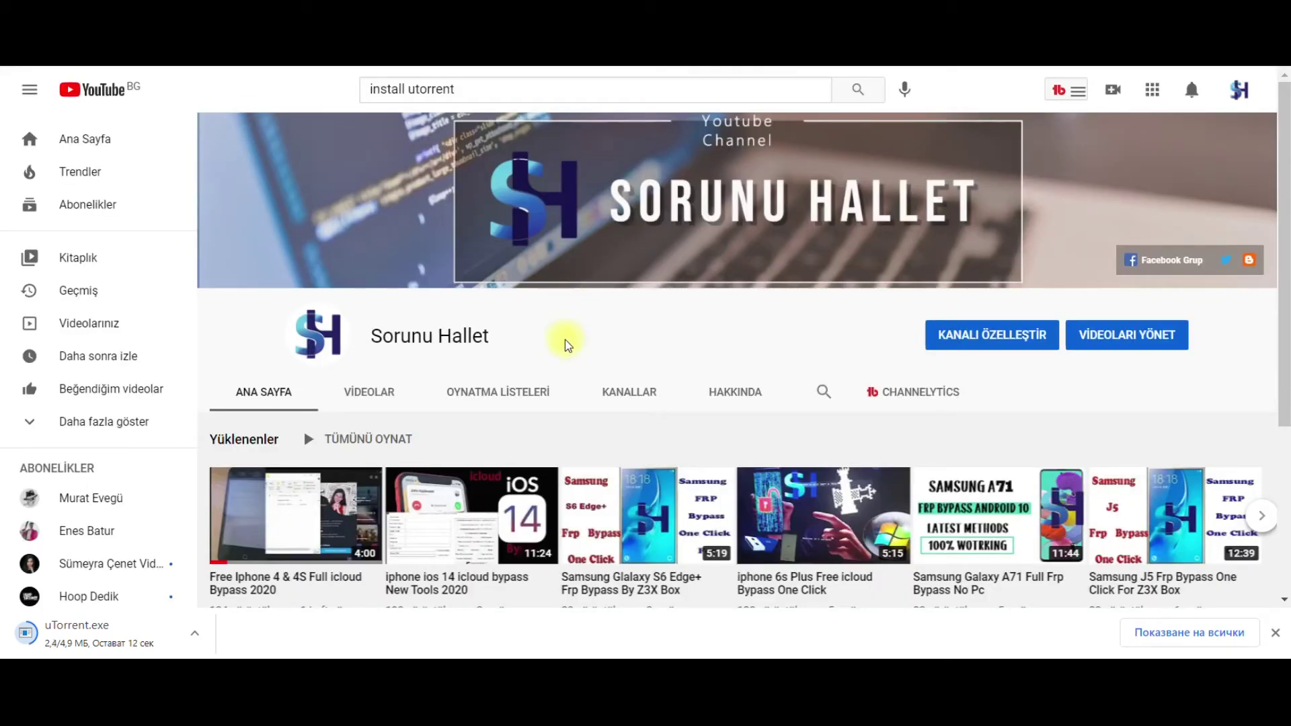
scroll(566, 345, "down", 1)
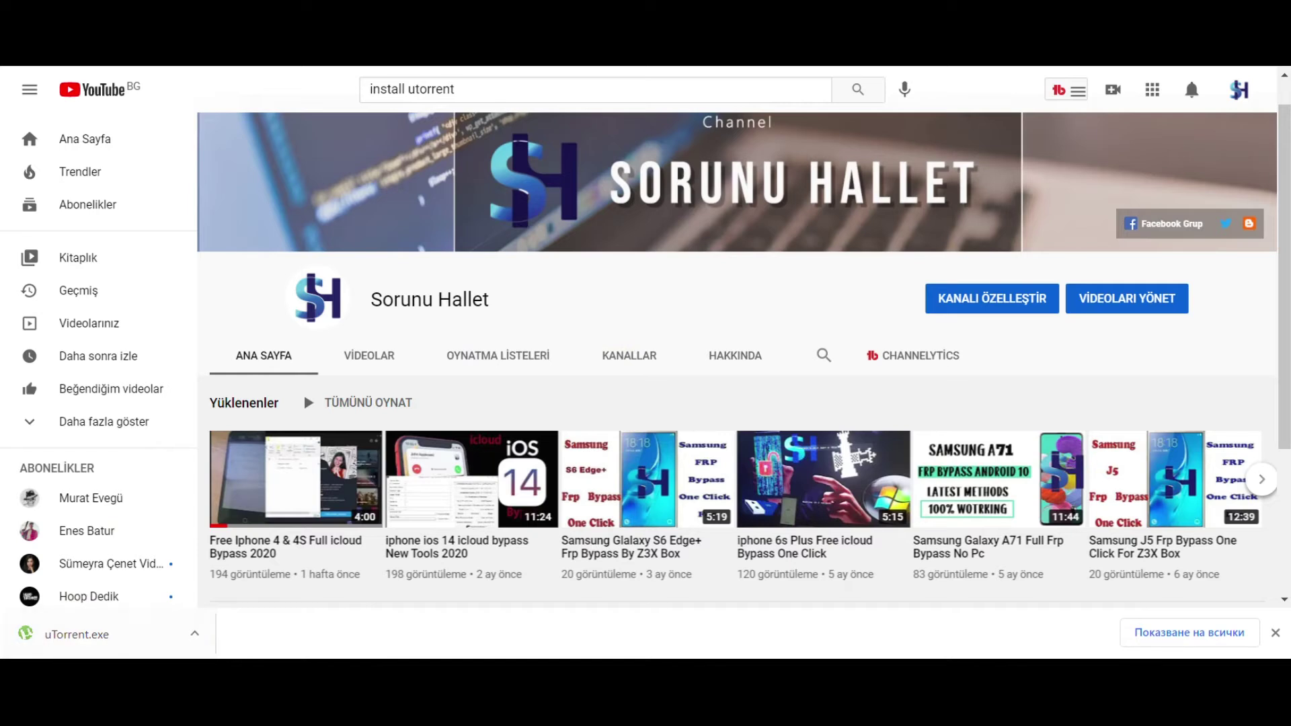
Launch the downloaded uTorrent.exe installer, review the license terms to the end, and agree to them
left_click(80, 647)
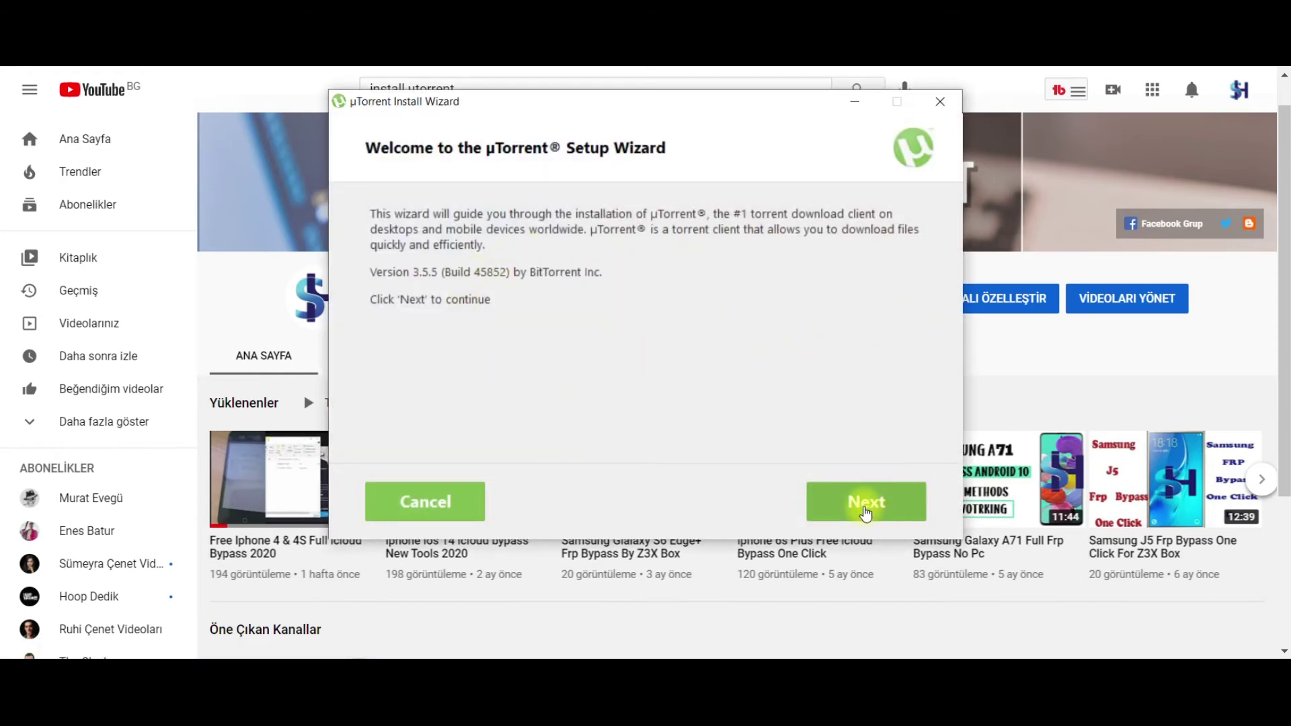
left_click(865, 513)
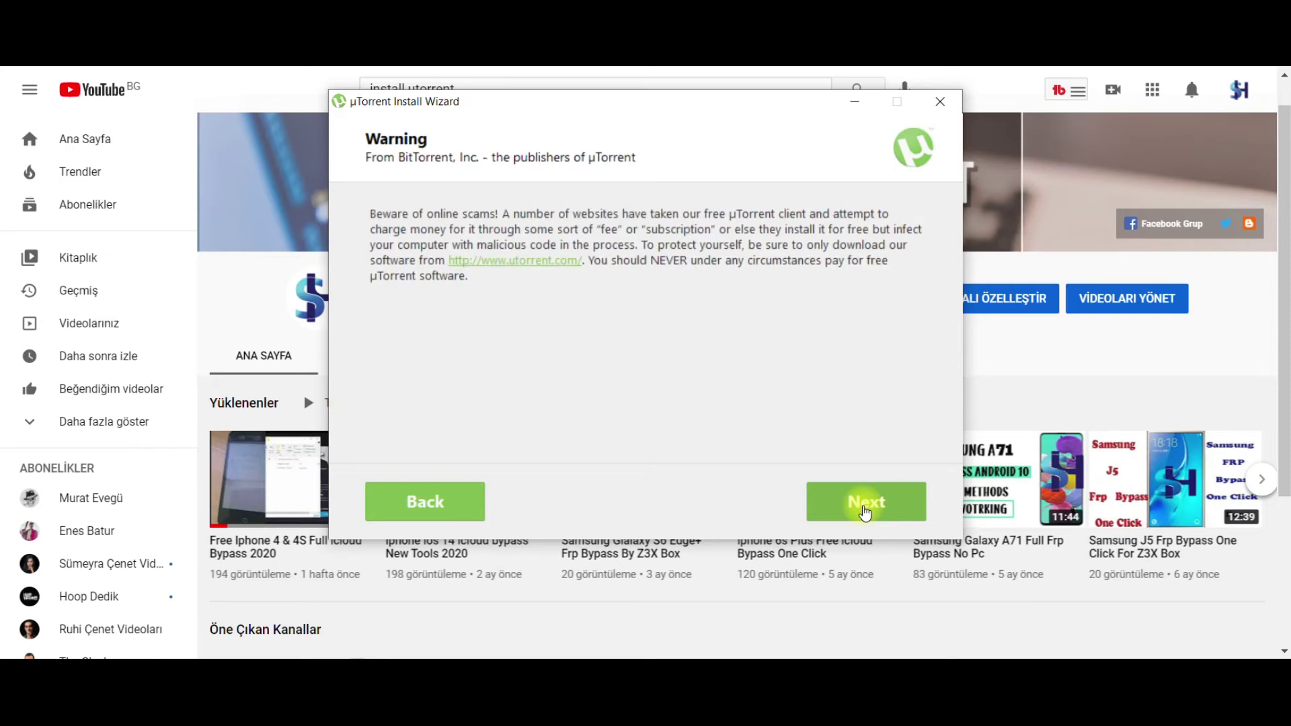
left_click(865, 513)
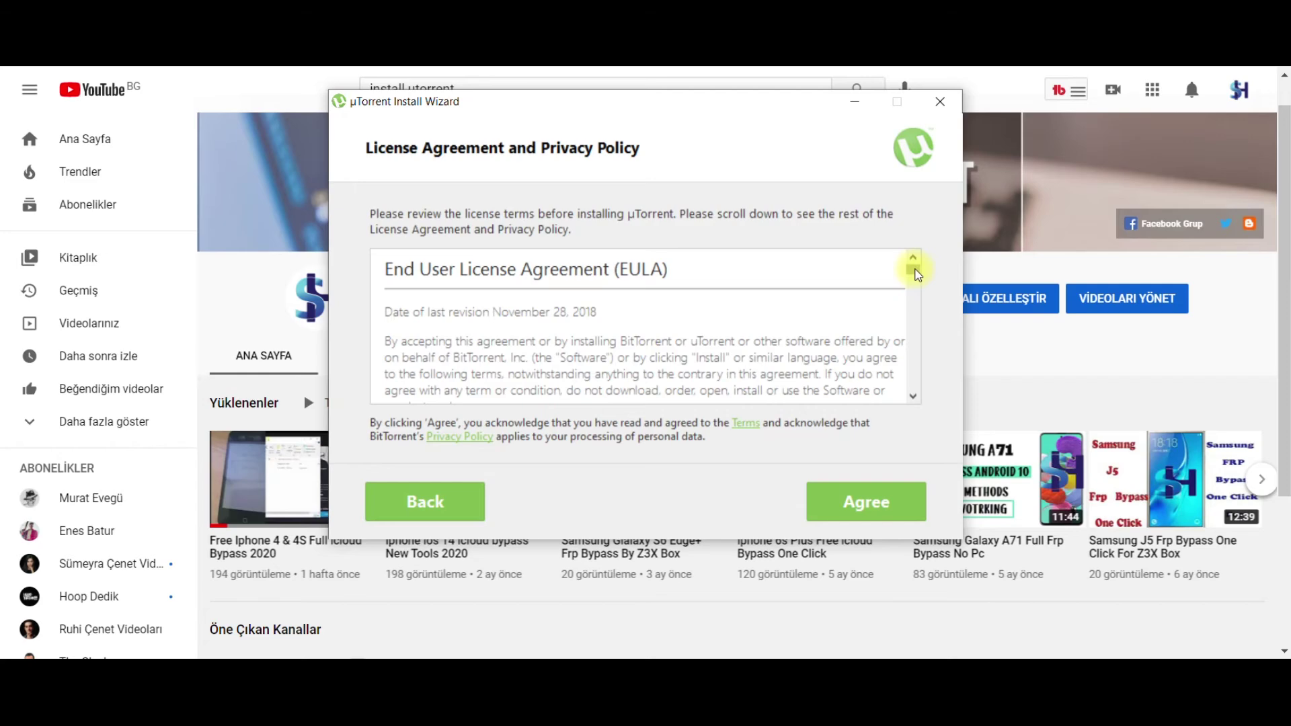
left_click_drag(918, 274, 914, 401)
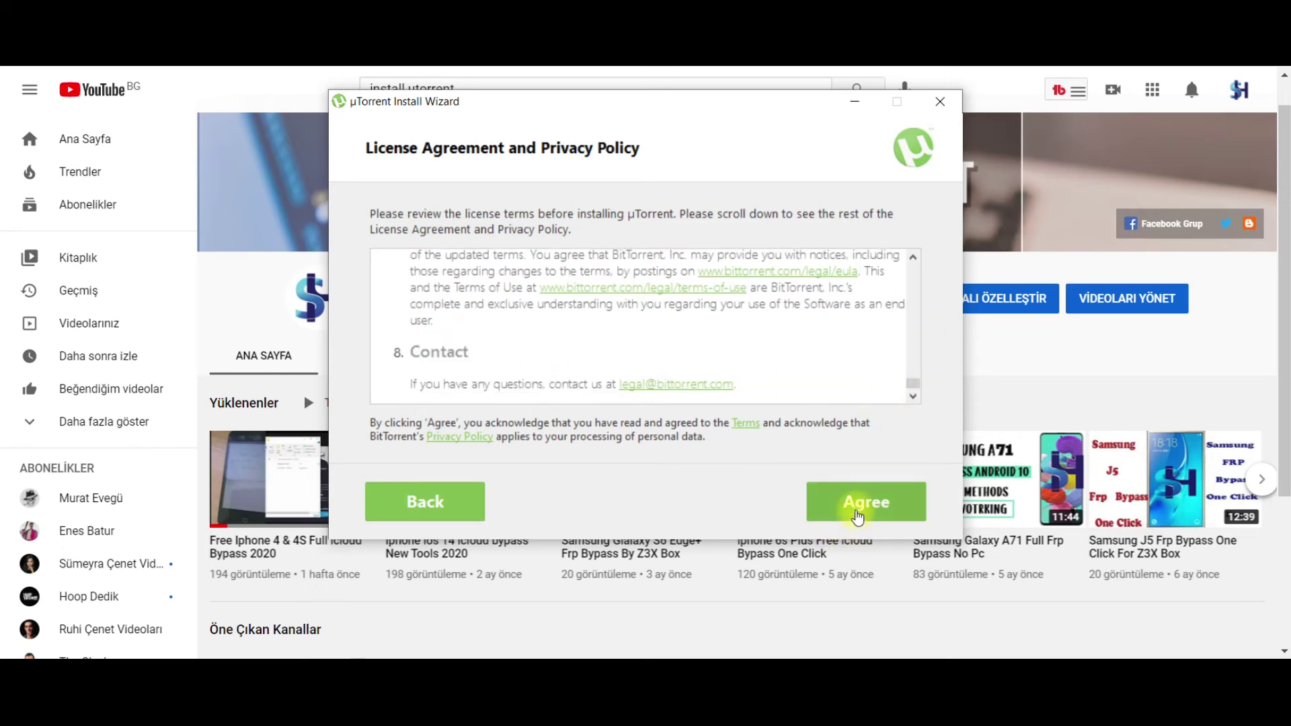
left_click(858, 517)
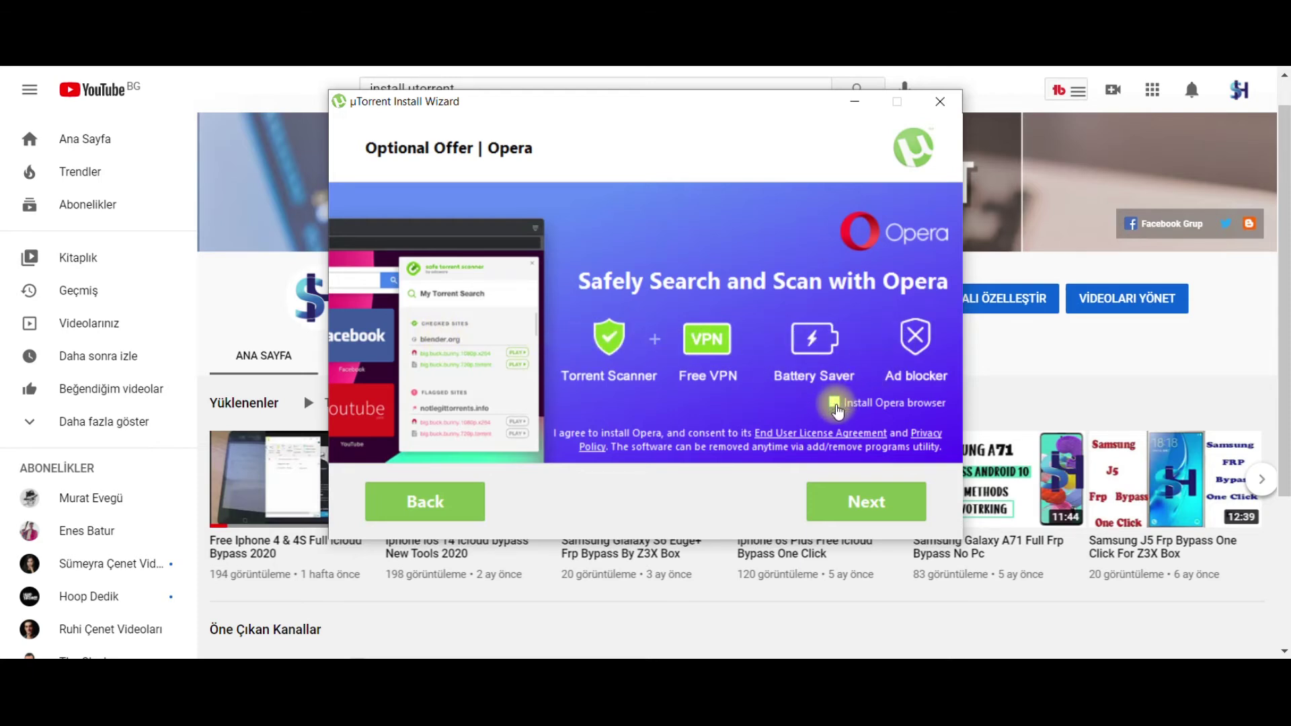
Opt out of installing the Opera browser and accept the Adaware Web Companion offer
left_click(834, 404)
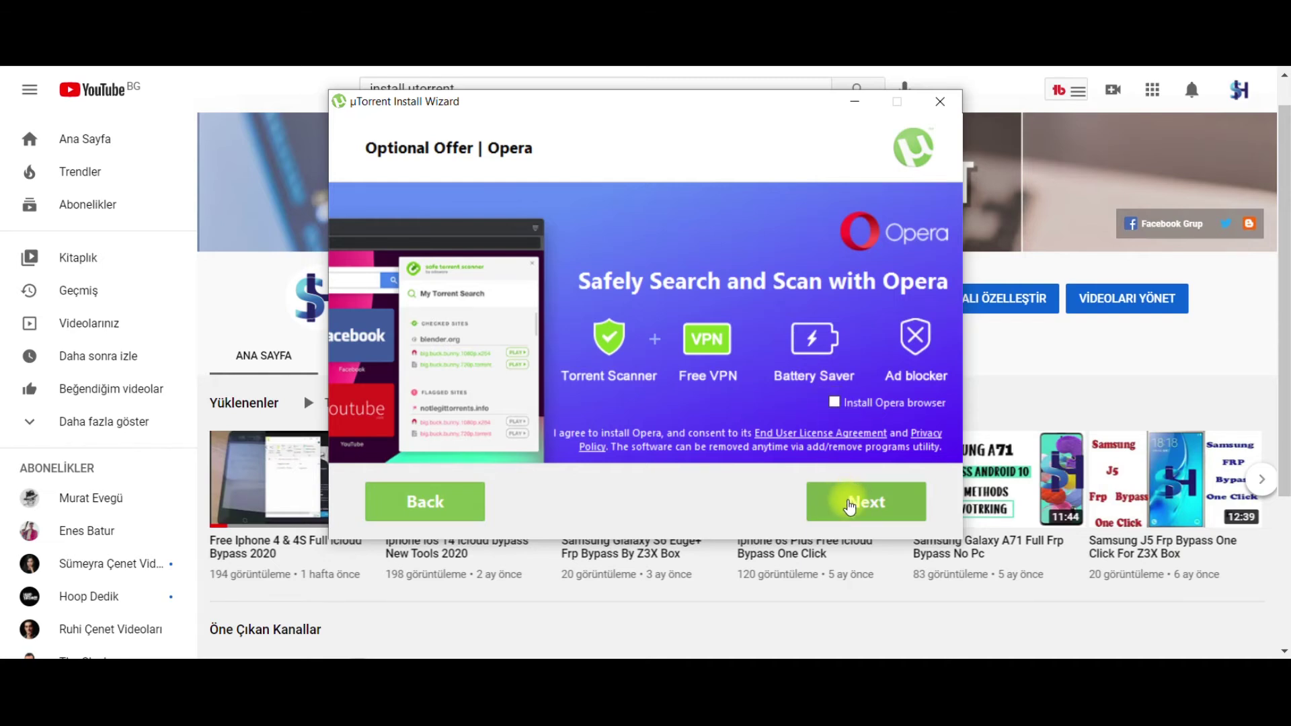
left_click(849, 504)
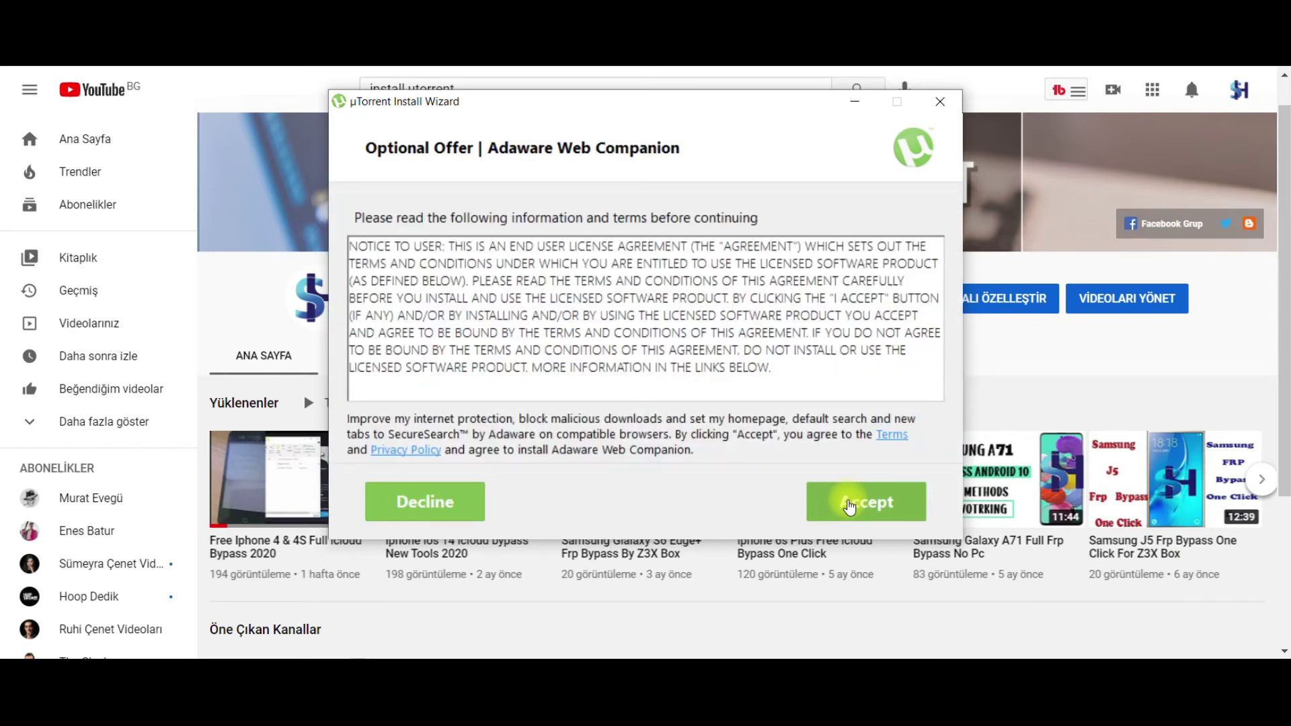
left_click(849, 507)
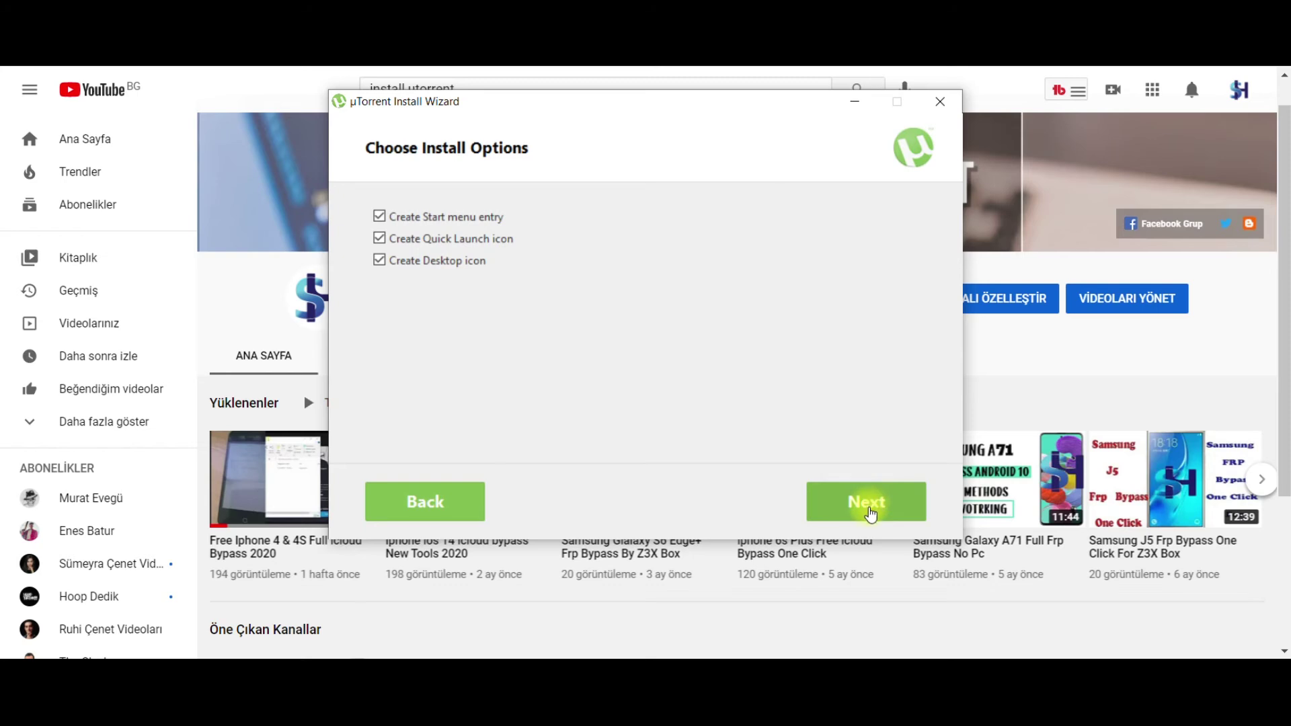
Install µTorrent with the default shortcut, firewall, startup and file type options, and finish with Launch µTorrent enabled
left_click(866, 508)
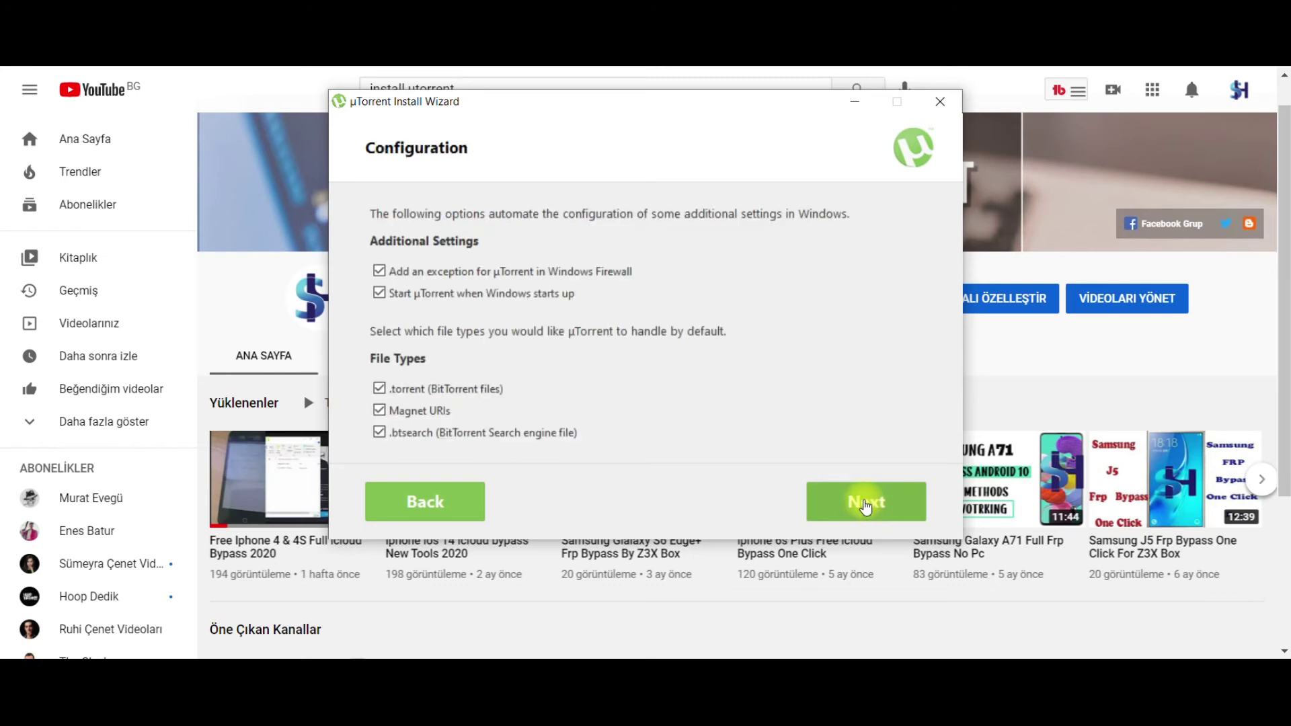
left_click(866, 505)
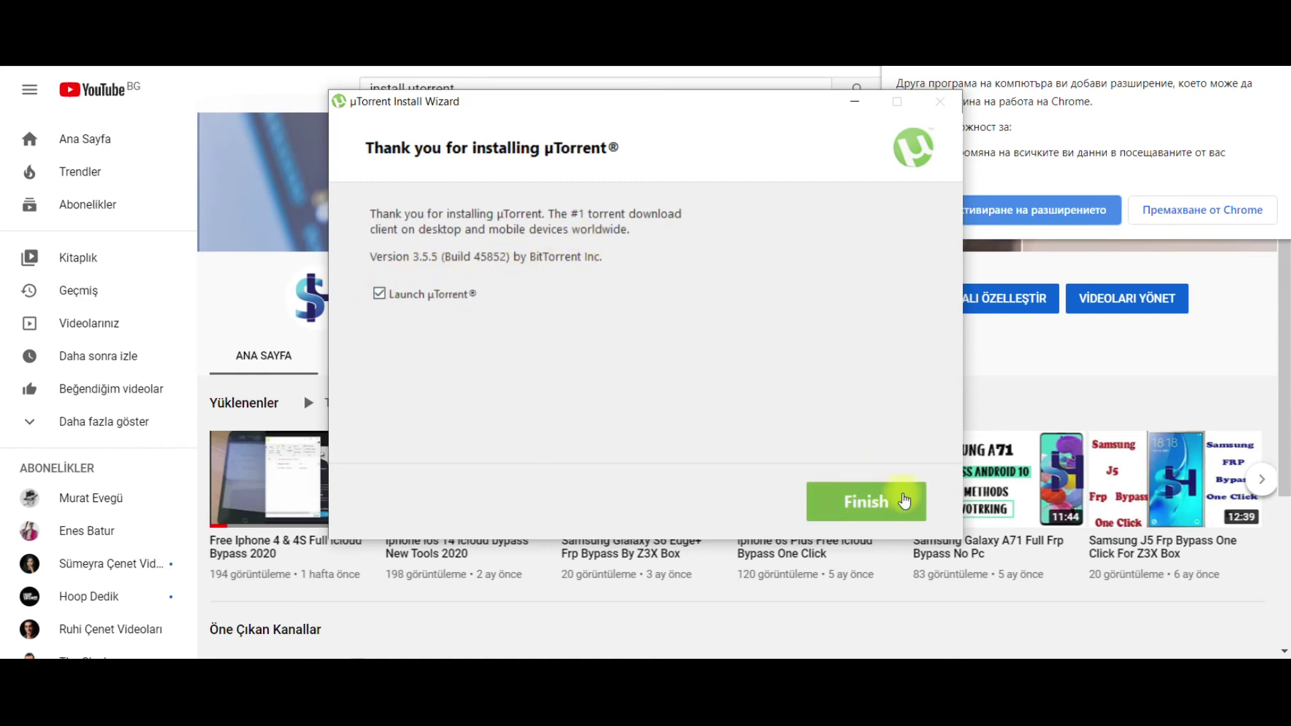
left_click(866, 501)
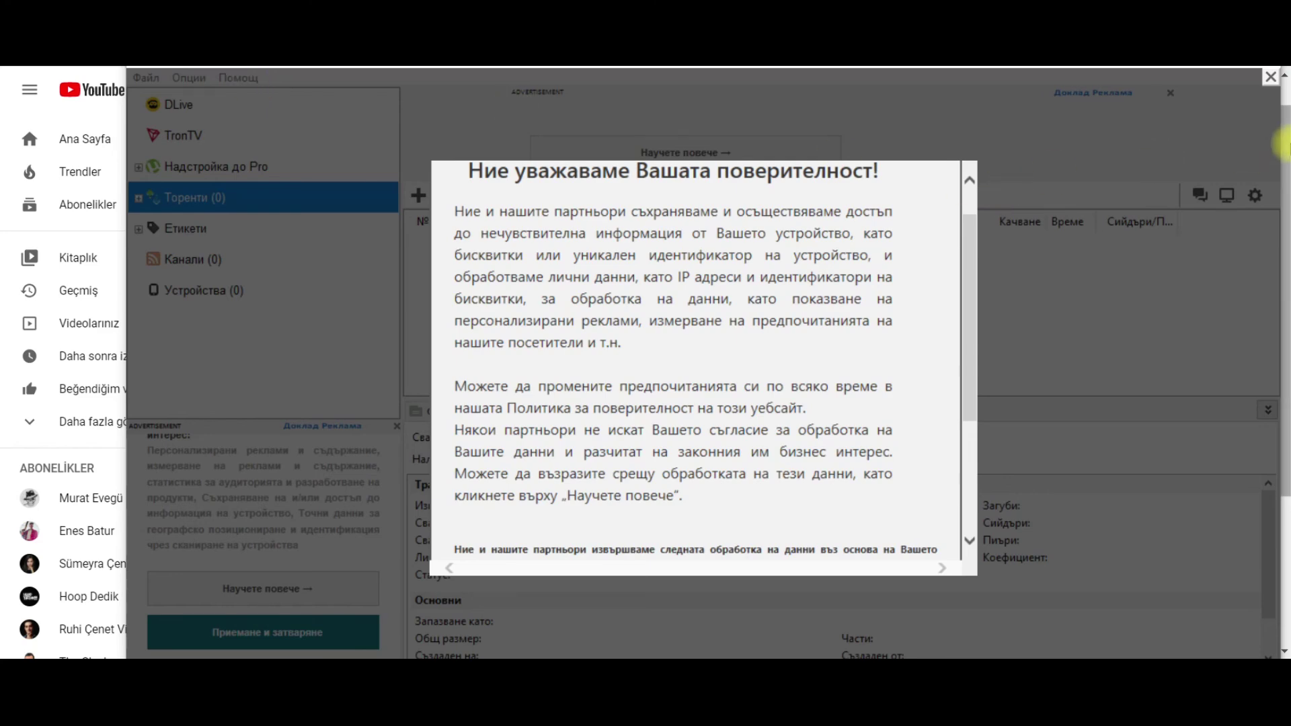
Bring µTorrent's main window back up, view its version information, and dismiss the window
left_click(1270, 78)
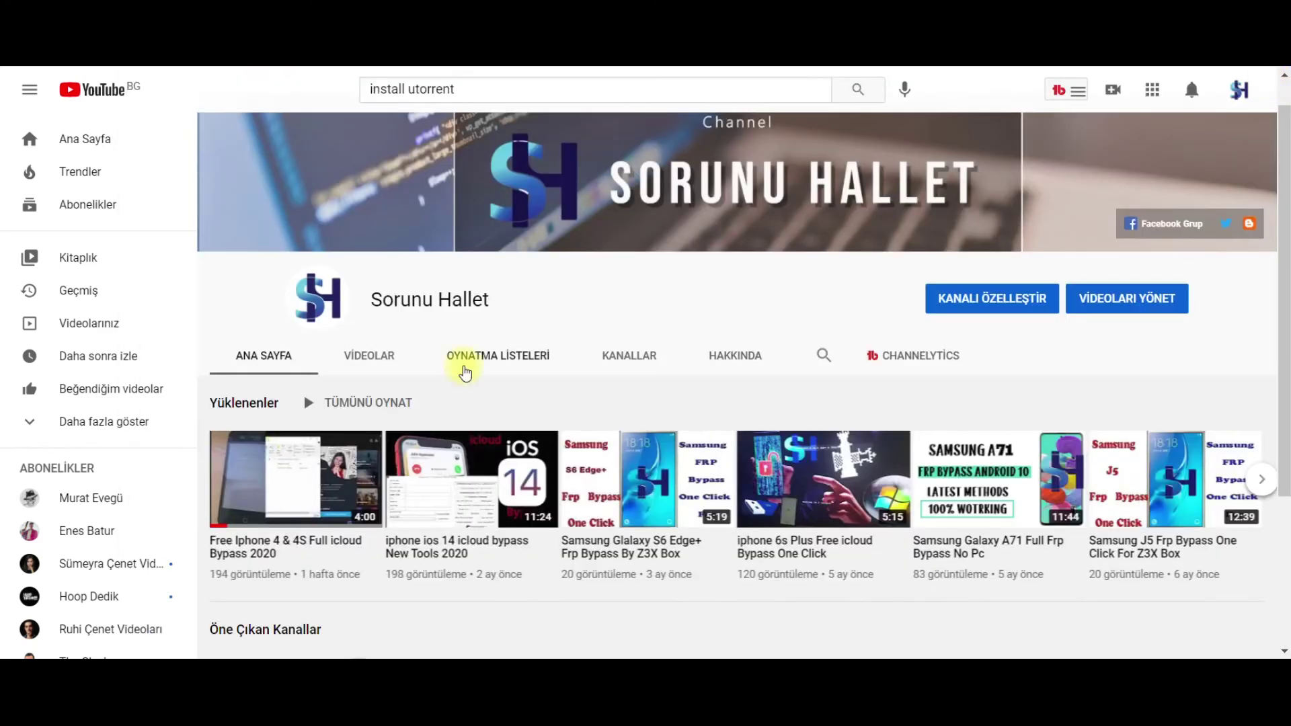
left_click(357, 707)
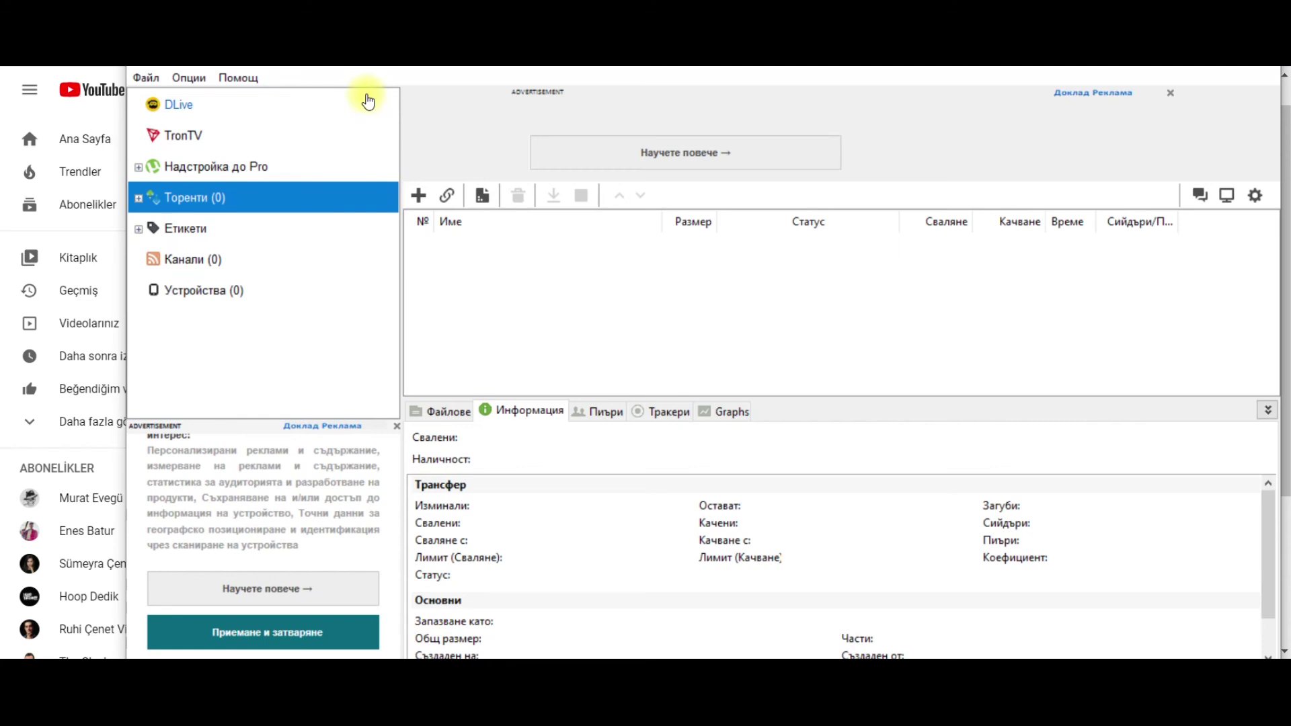
left_click(242, 79)
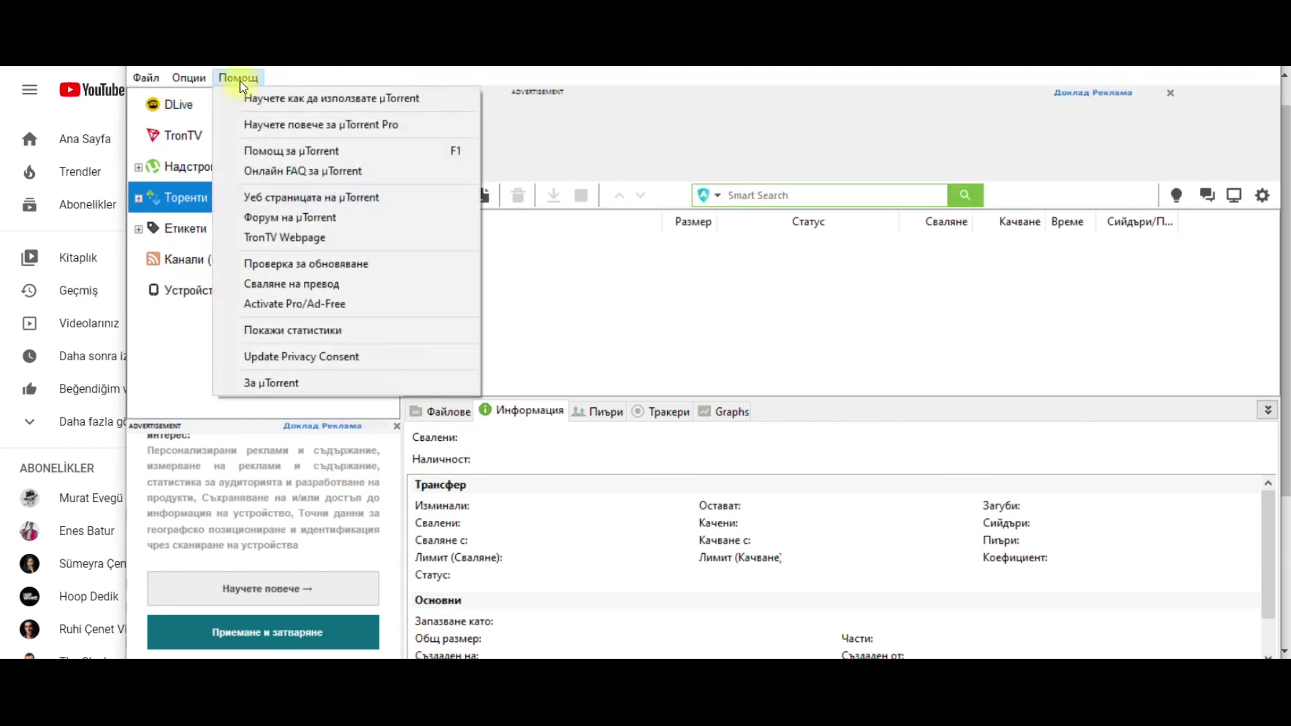
left_click(289, 385)
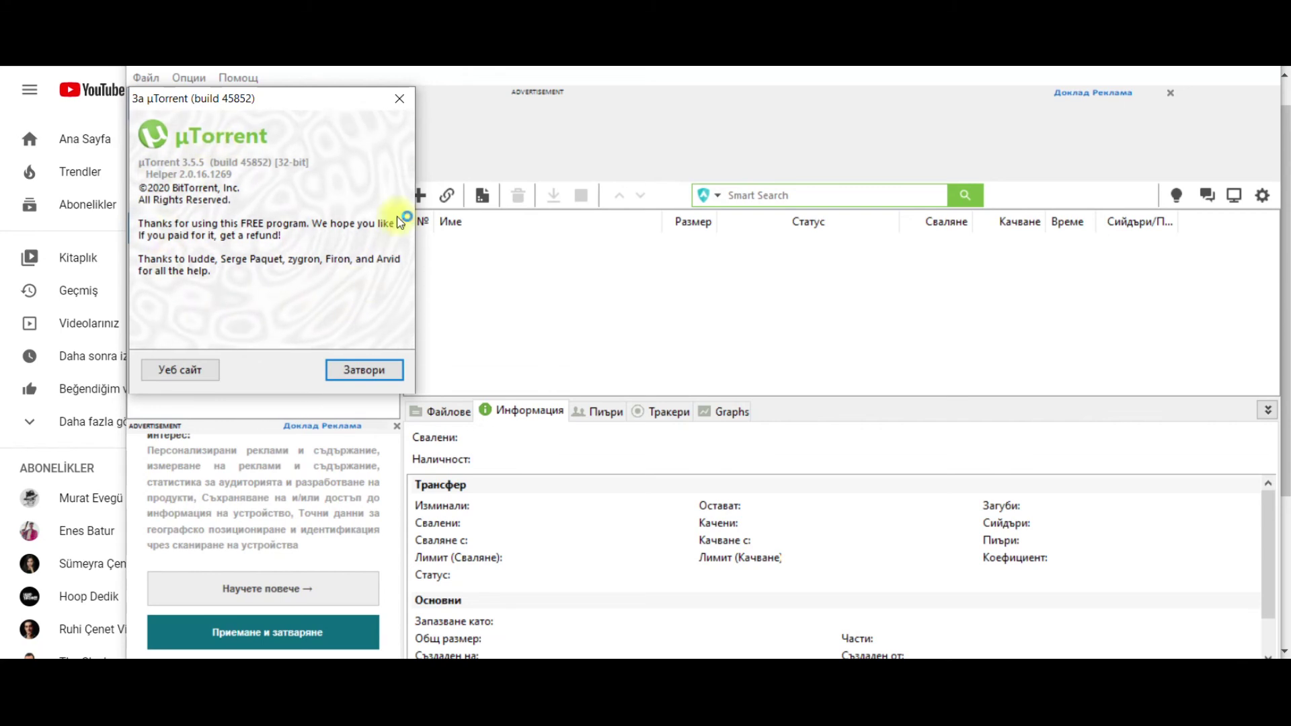
left_click(399, 99)
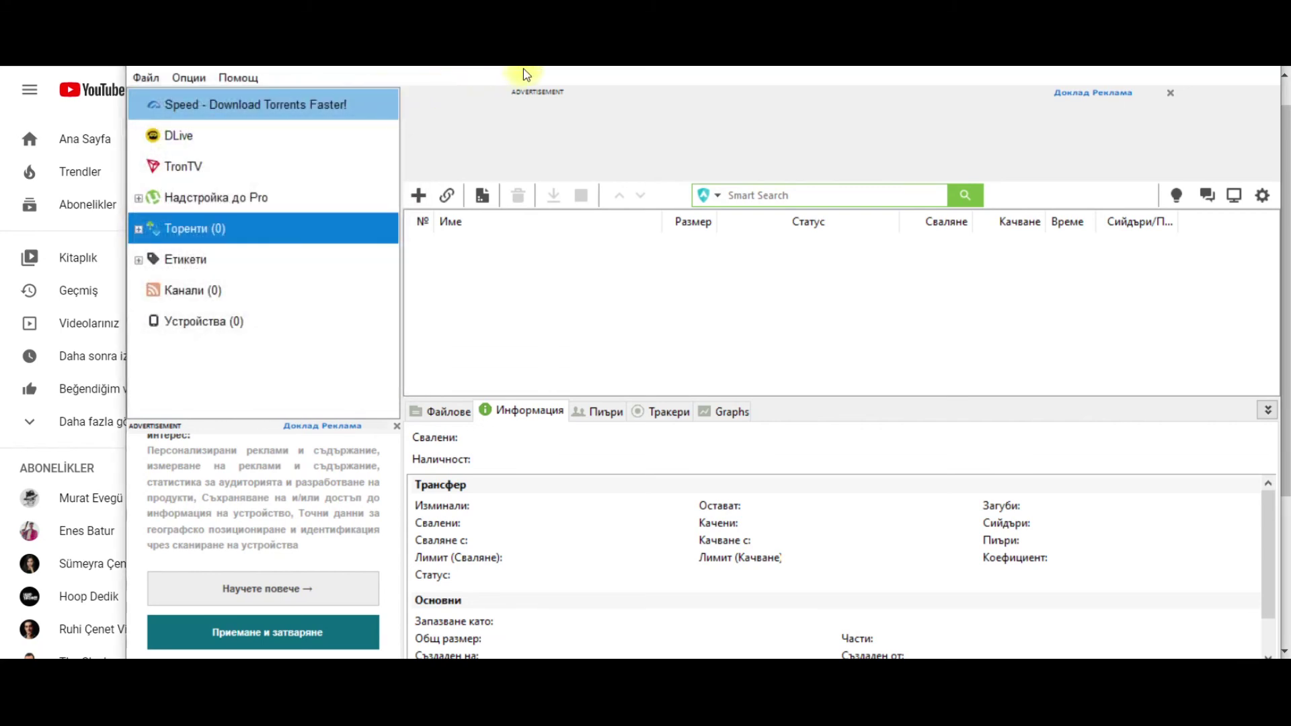
left_click_drag(526, 74, 337, 144)
left_click(1076, 132)
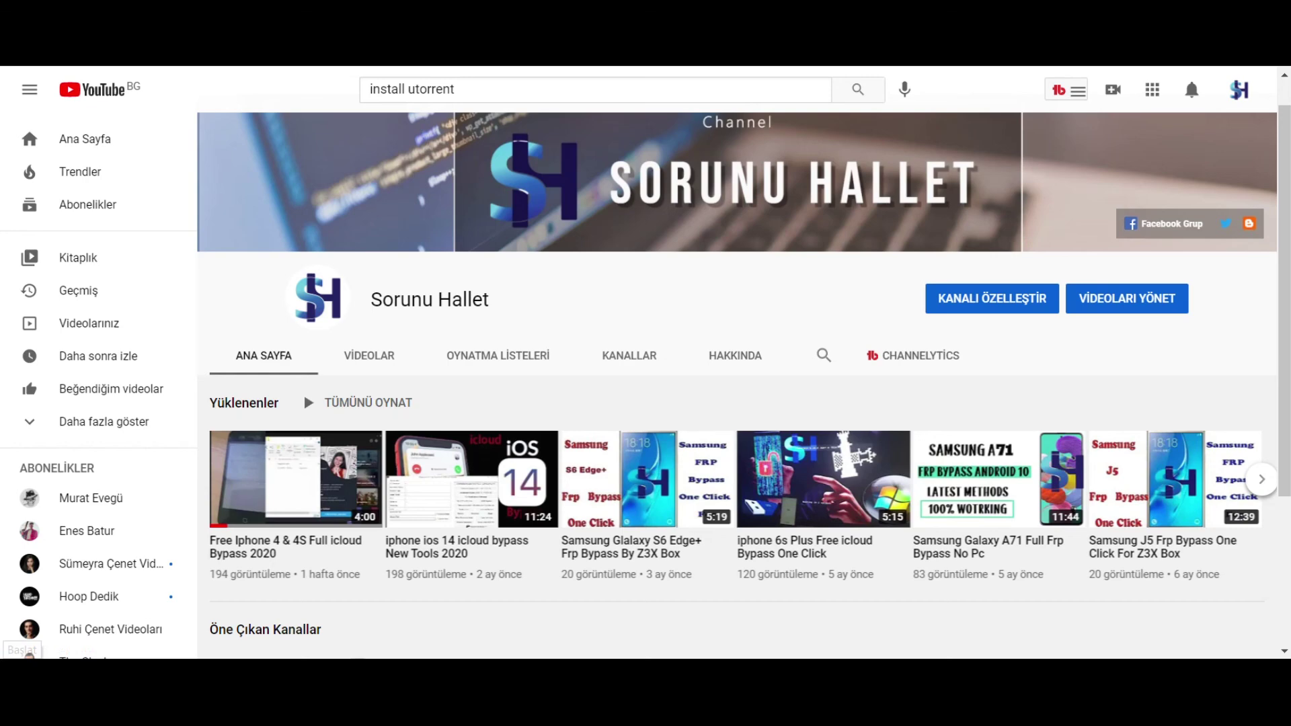
Search Windows for the installed qBittorrent application using "qbit"
key("super")
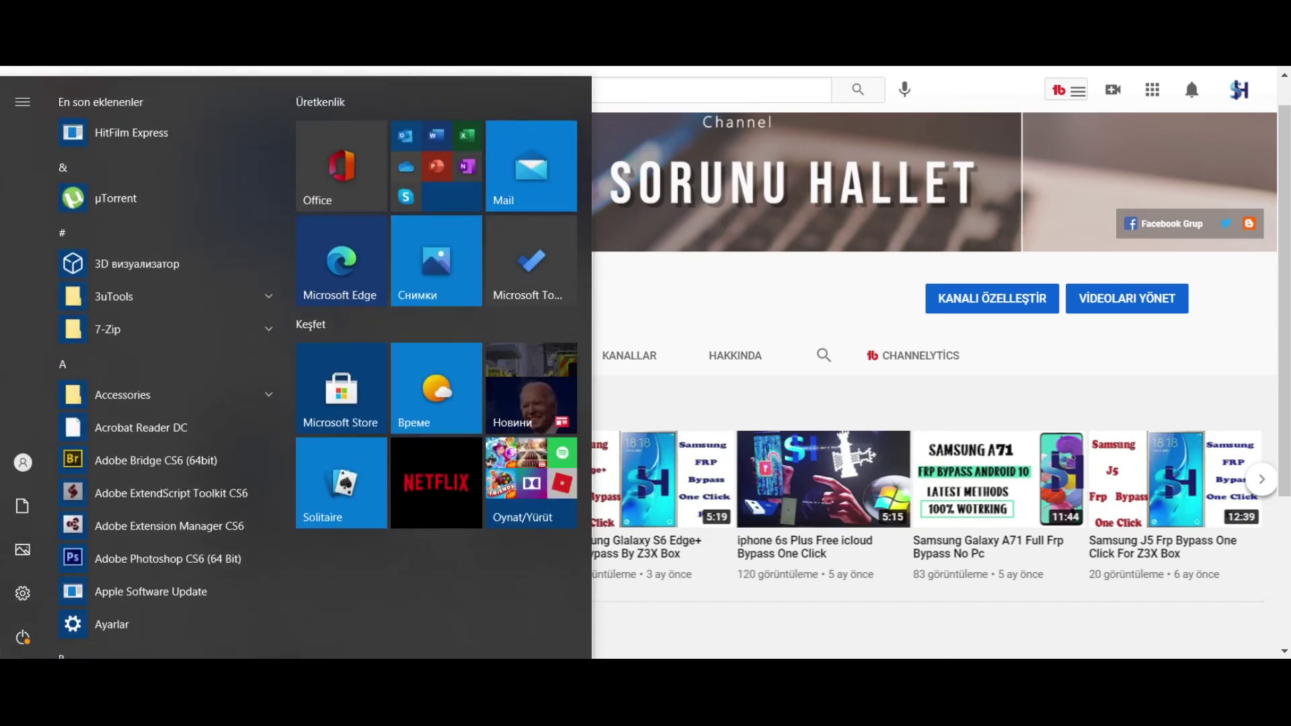
type("qbitorr")
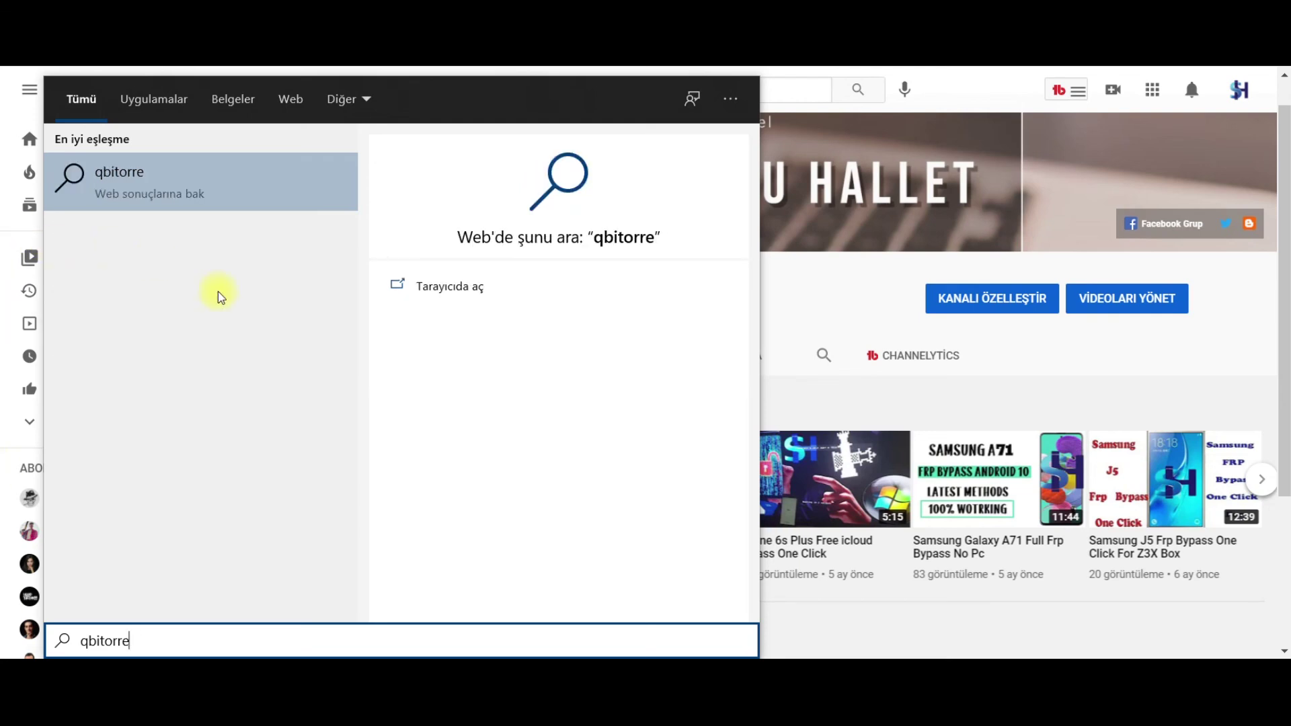
key("BackSpace")
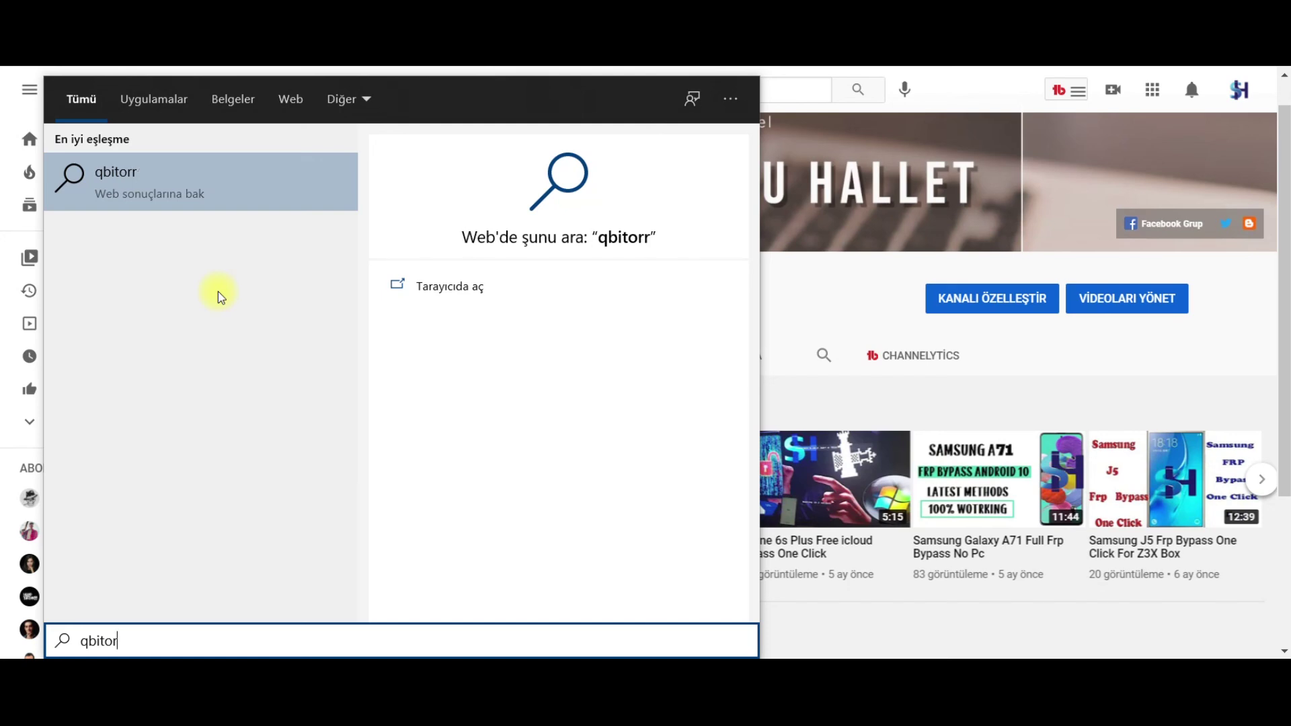
key("BackSpace")
key("BackSpace")
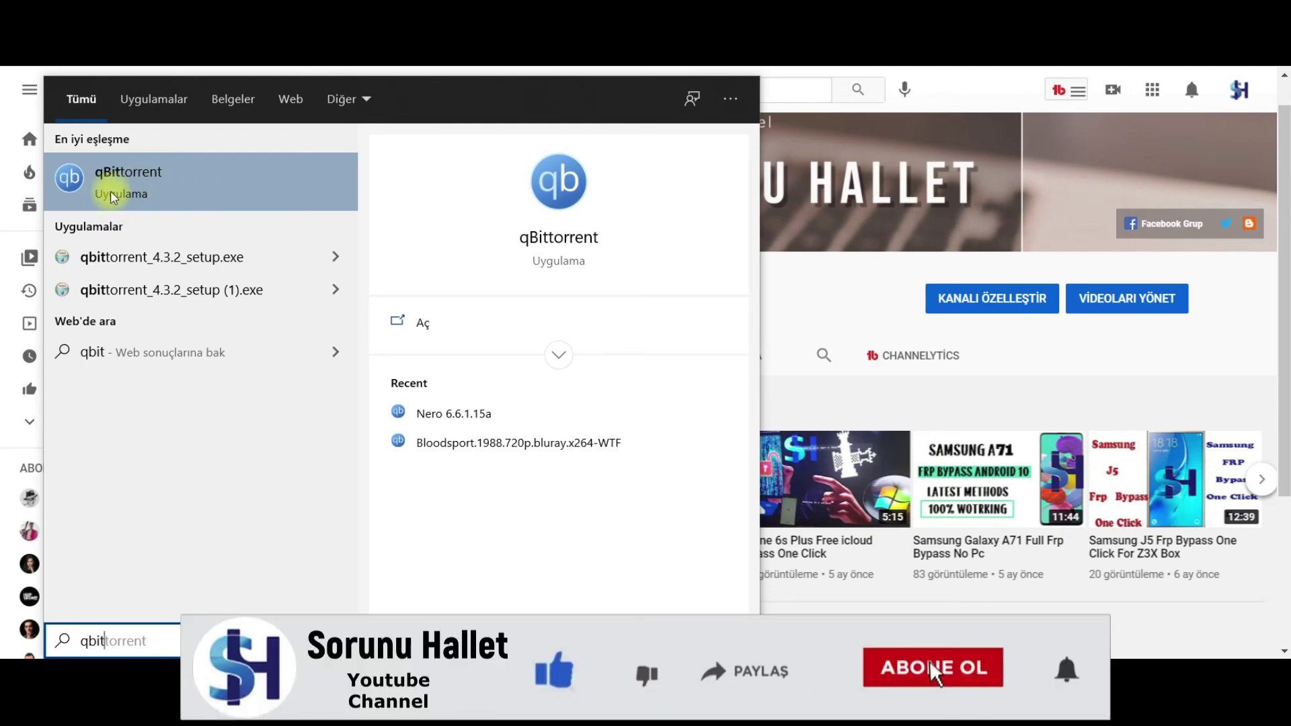
Replace the Windows search with "utorrent" to check for the installed µTorrent application, and close the search
key("BackSpace")
key("BackSpace")
key("BackSpace")
key("BackSpace")
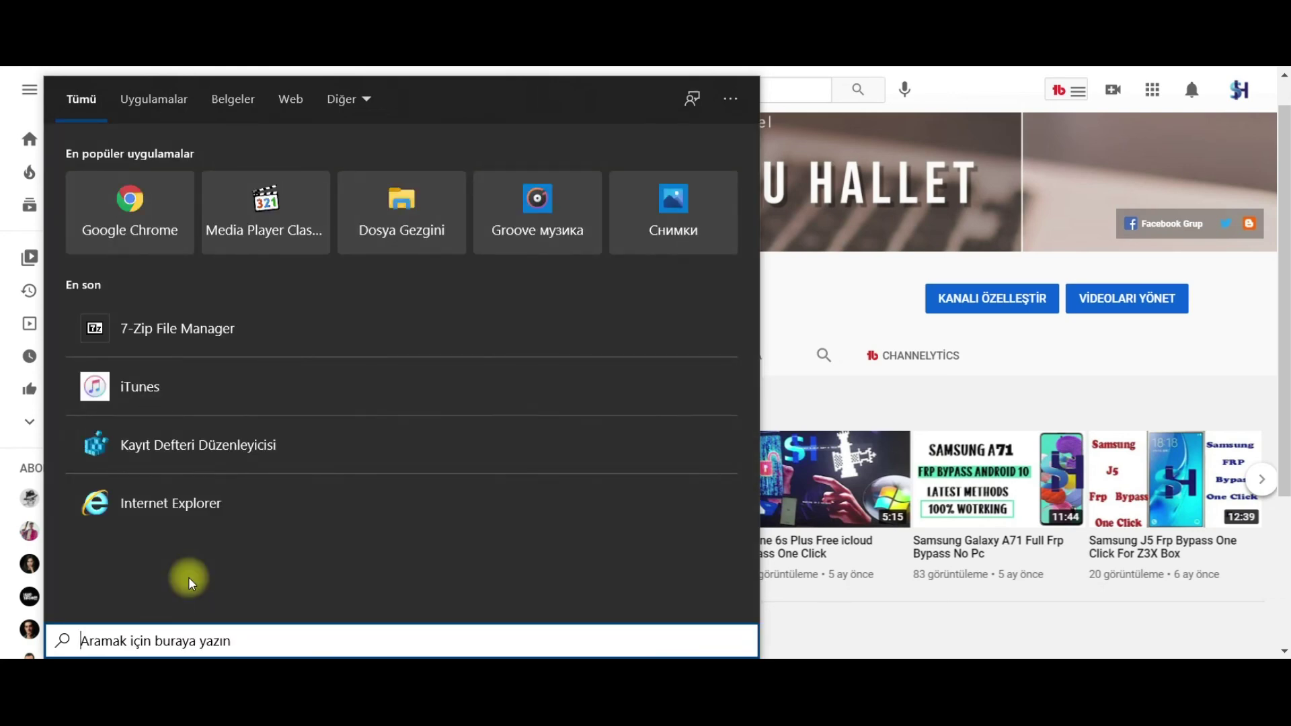
type("uto")
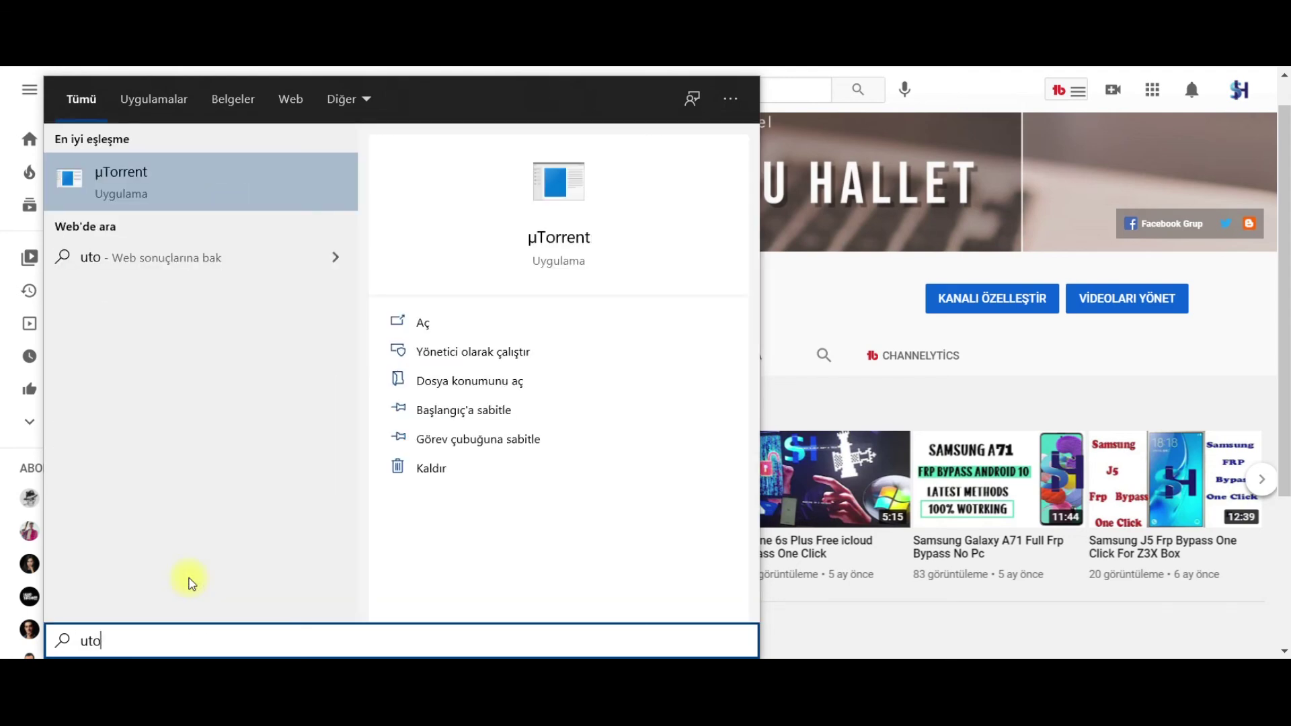
type("rrent")
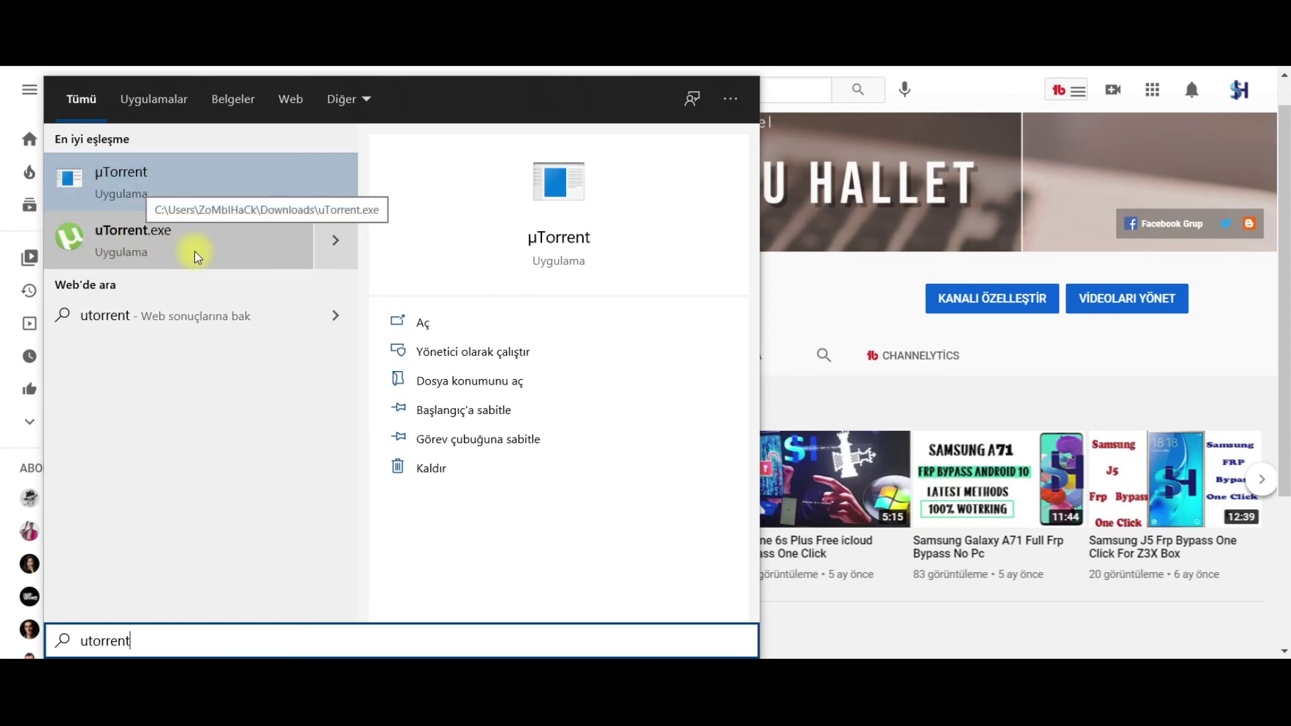
left_click(849, 293)
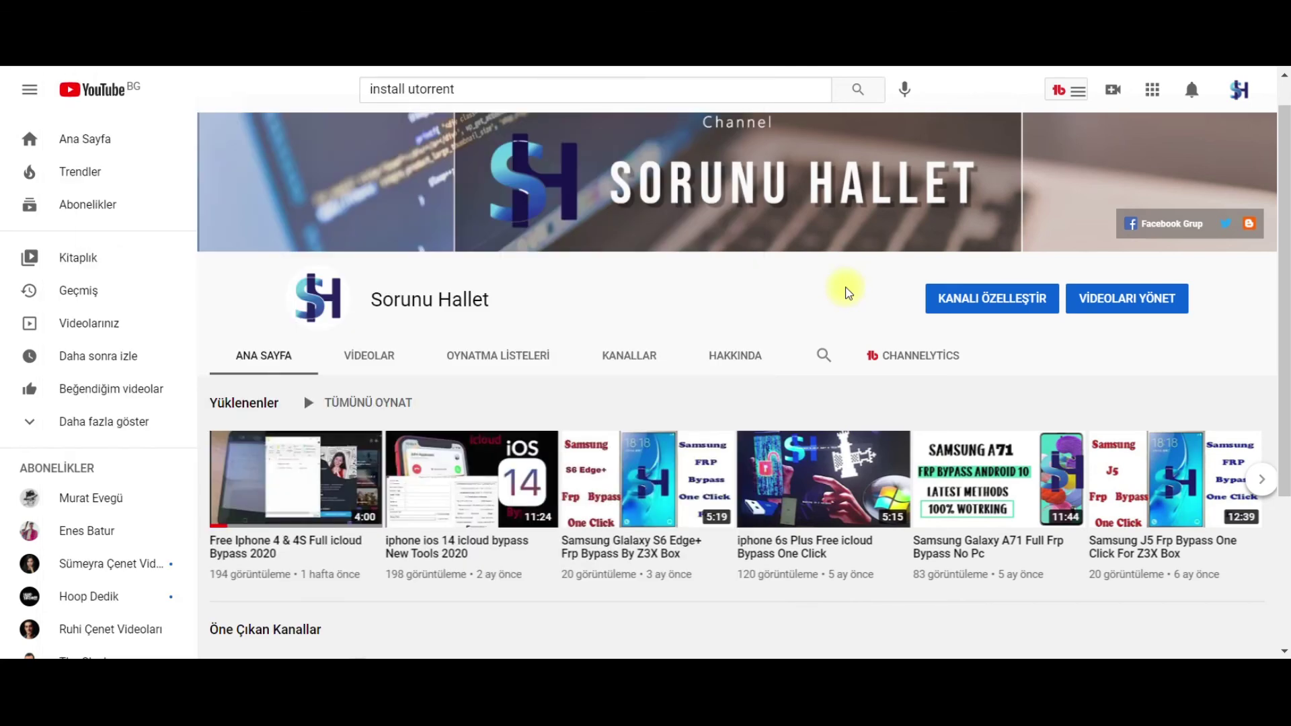